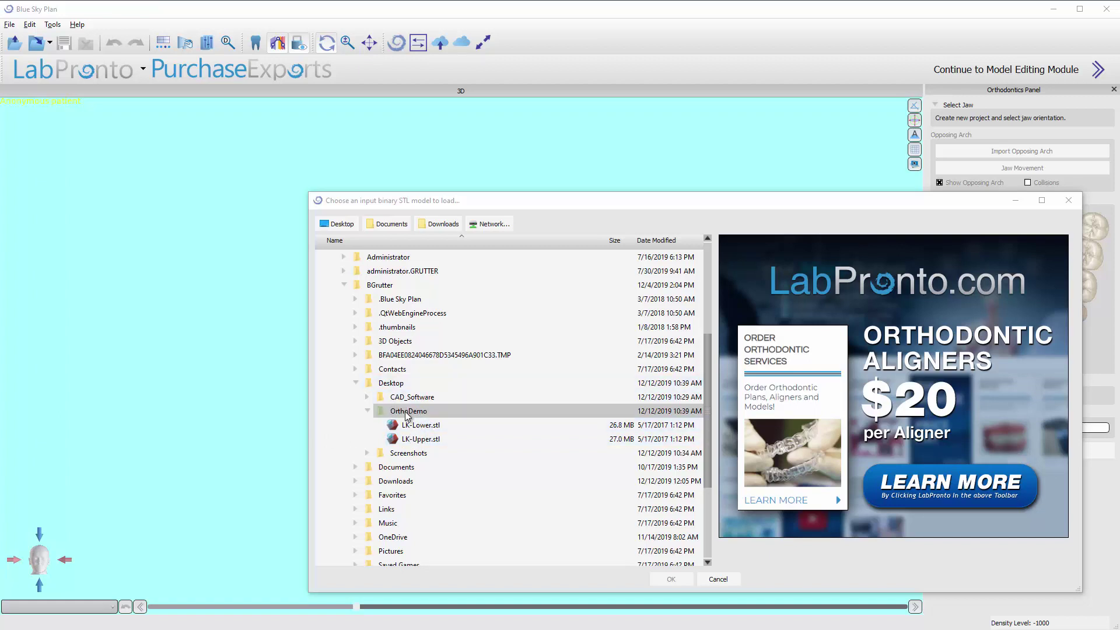
Preview the OrthoDemo scans and load LK-Upper.stl as the model.
left_click(423, 442)
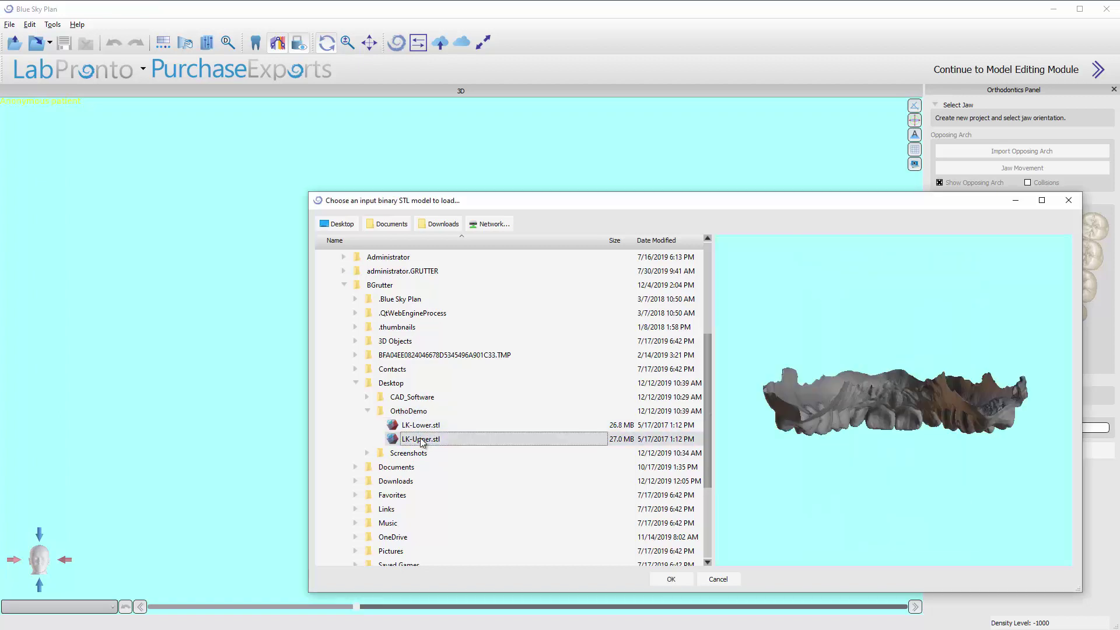
left_click(424, 428)
left_click(427, 438)
left_click_drag(966, 398, 928, 426)
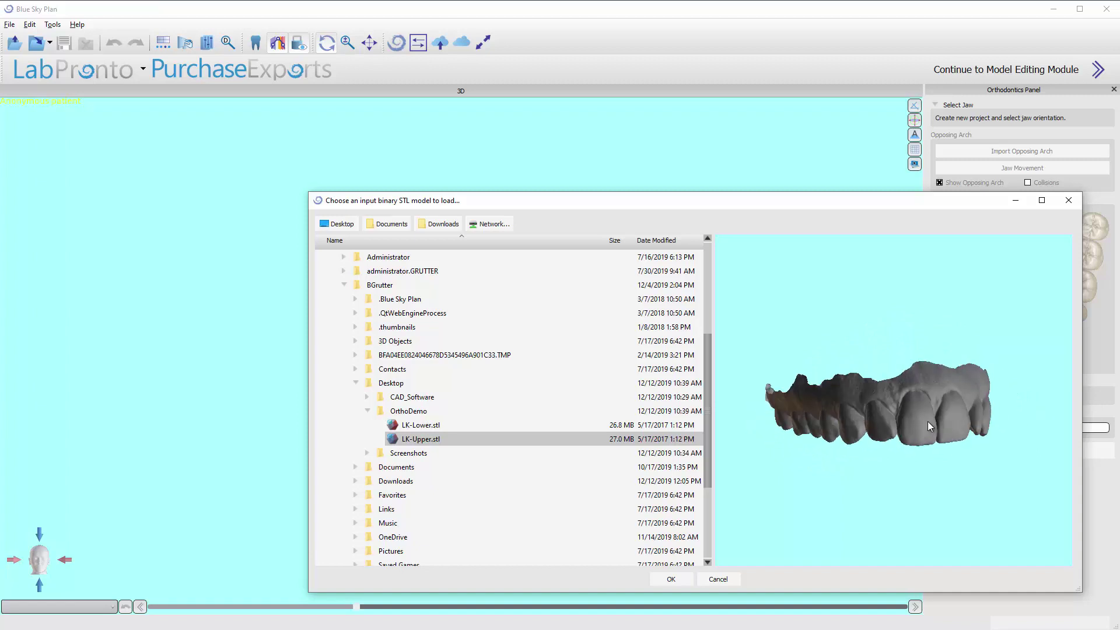
left_click(668, 581)
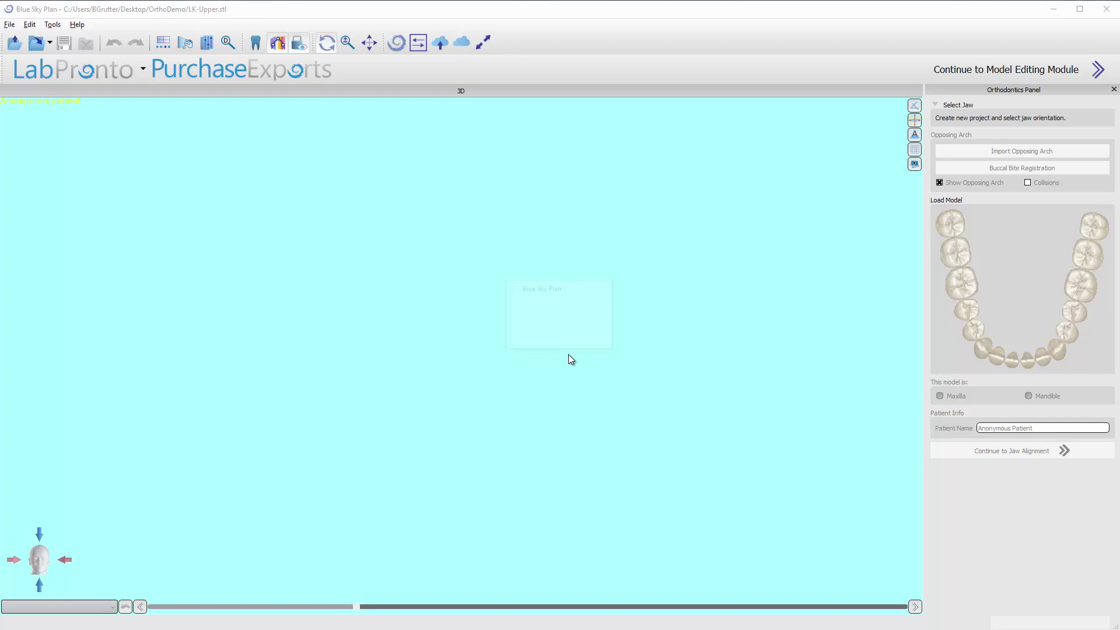
Designate the loaded LK-Upper scan as the Maxilla.
left_click(544, 337)
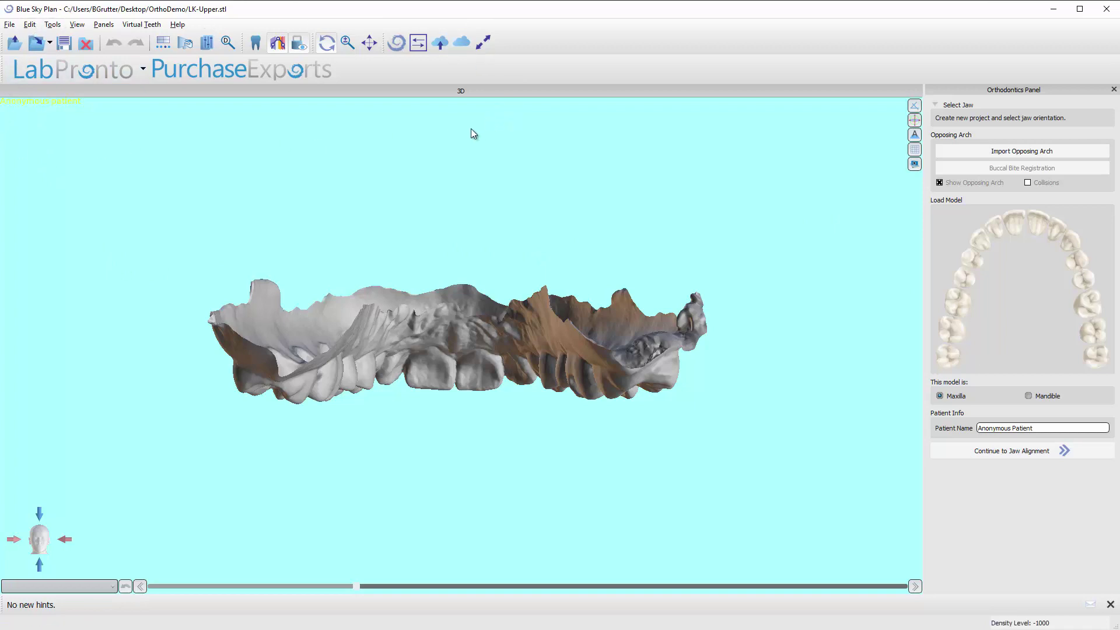
left_click(9, 24)
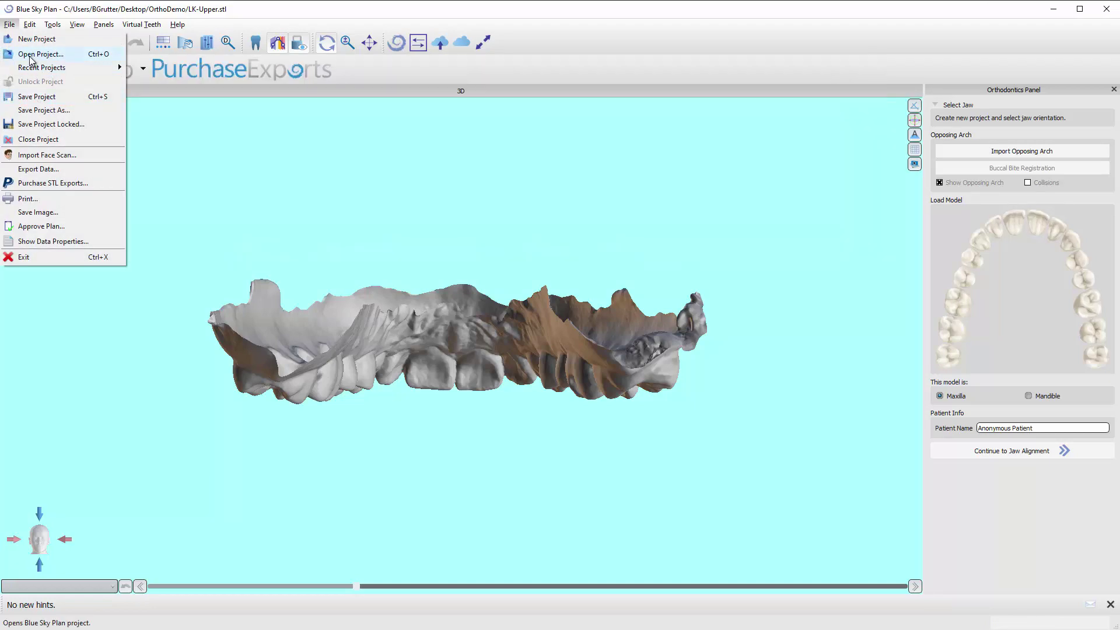
Browse the File, View, Edit, Tools, Panels and Virtual Teeth menus, ending on Help.
left_click(10, 26)
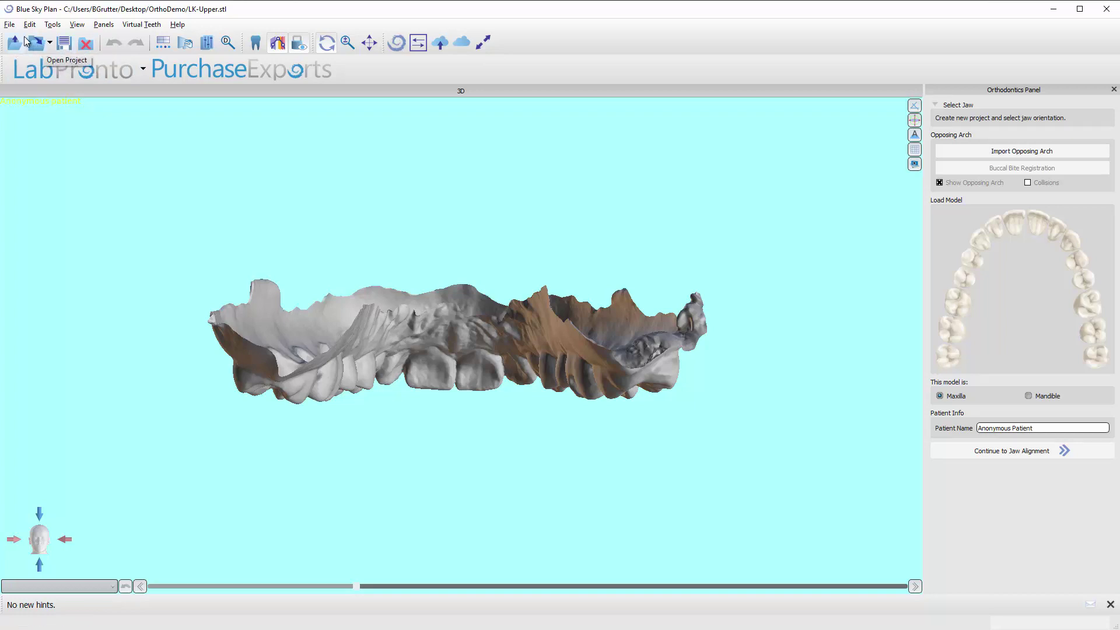
left_click(10, 24)
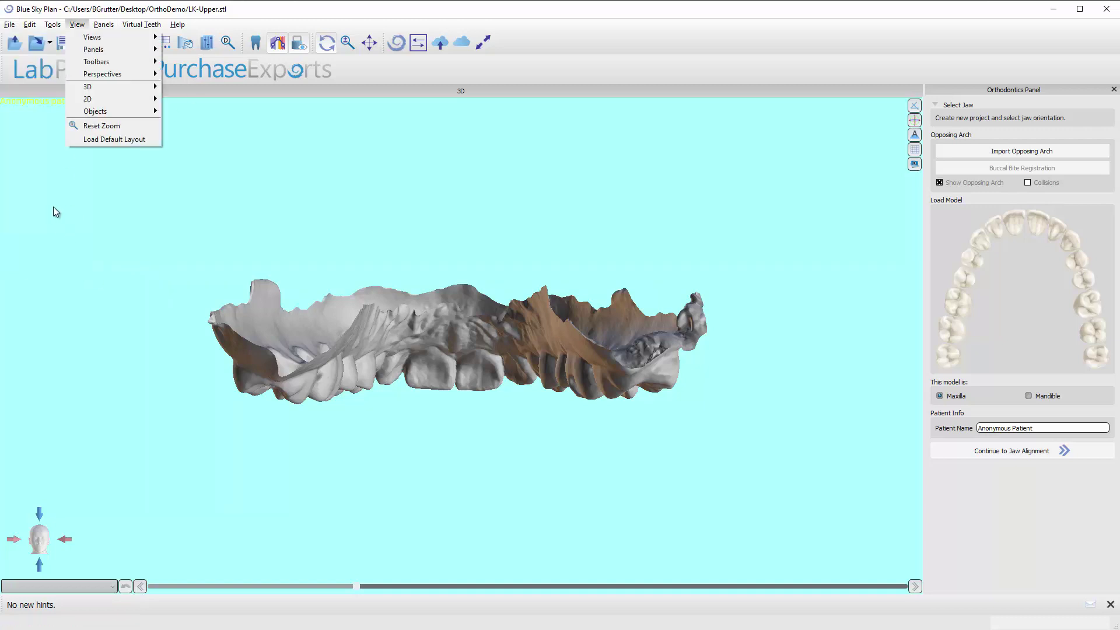
left_click(20, 26)
left_click(21, 26)
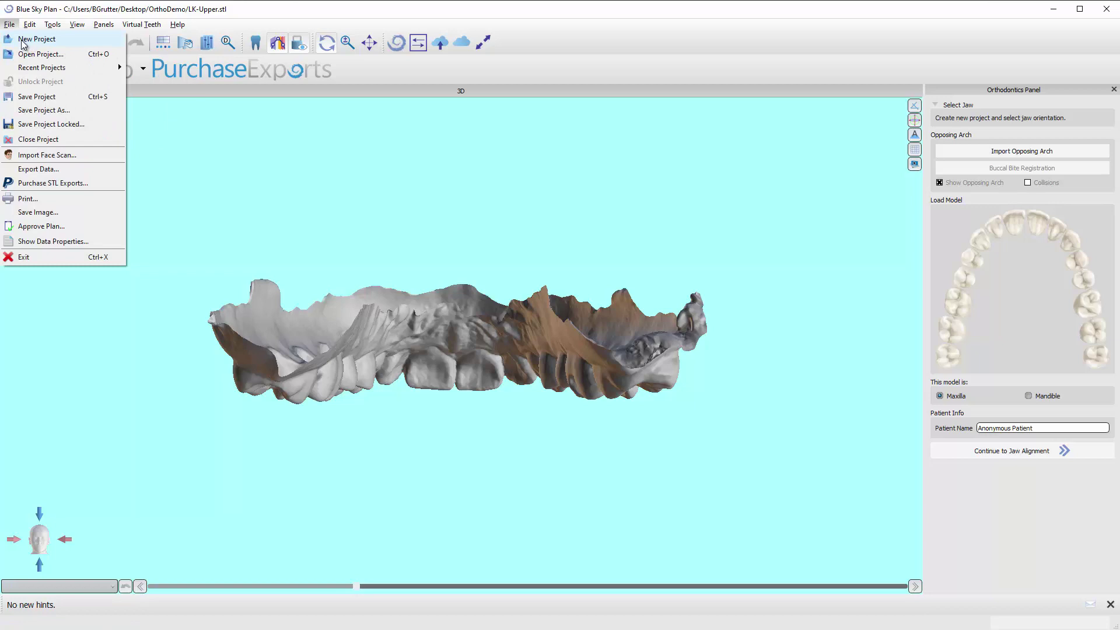
mouse_move(51, 26)
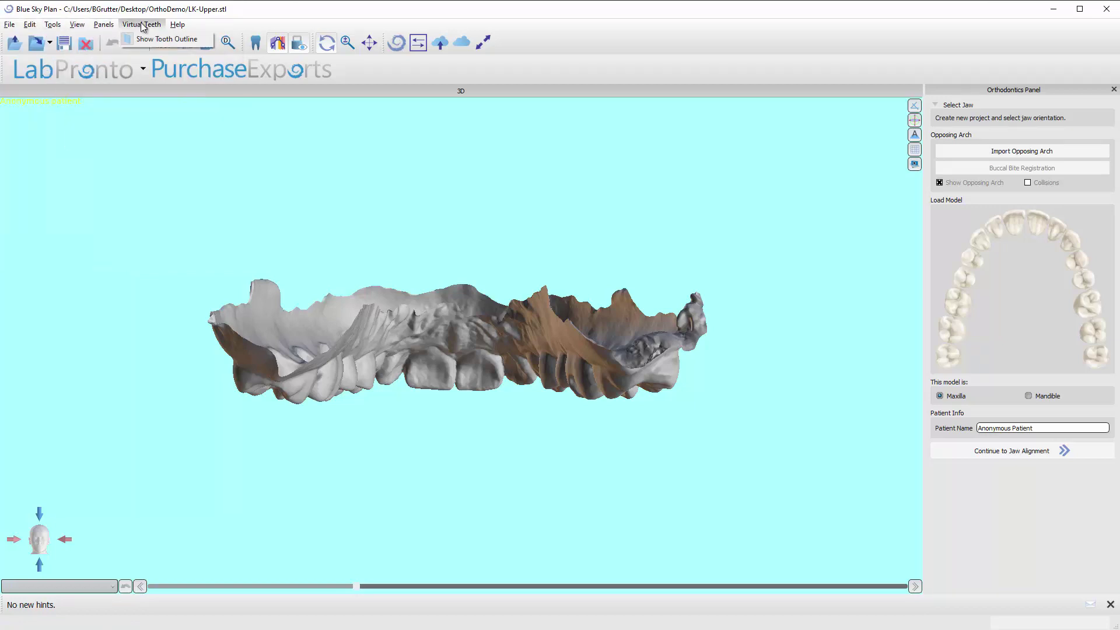
mouse_move(177, 26)
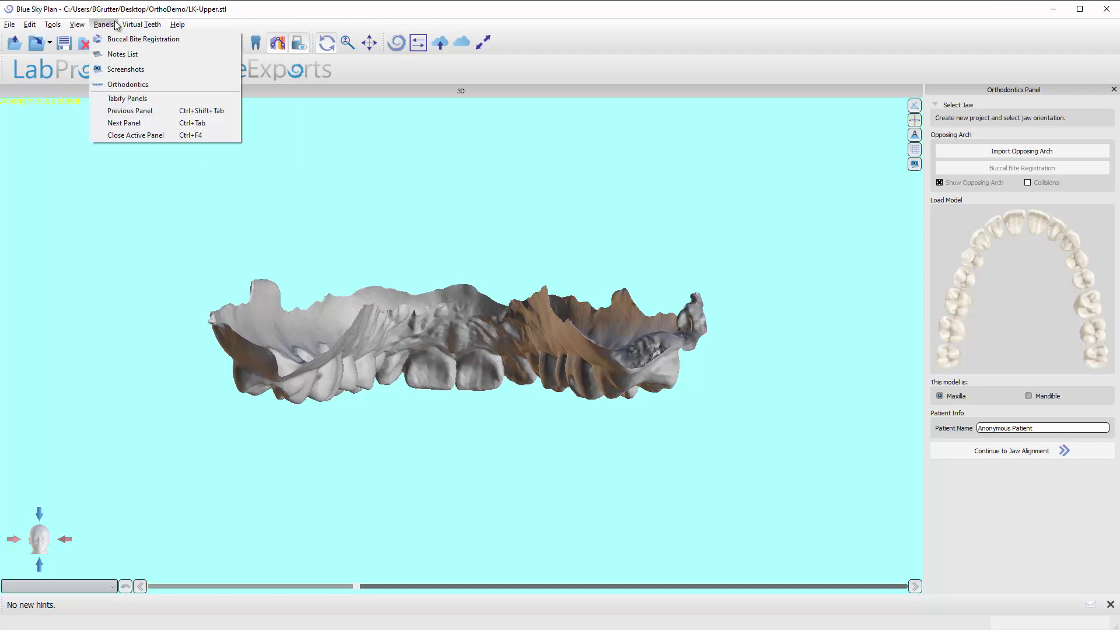
mouse_move(130, 25)
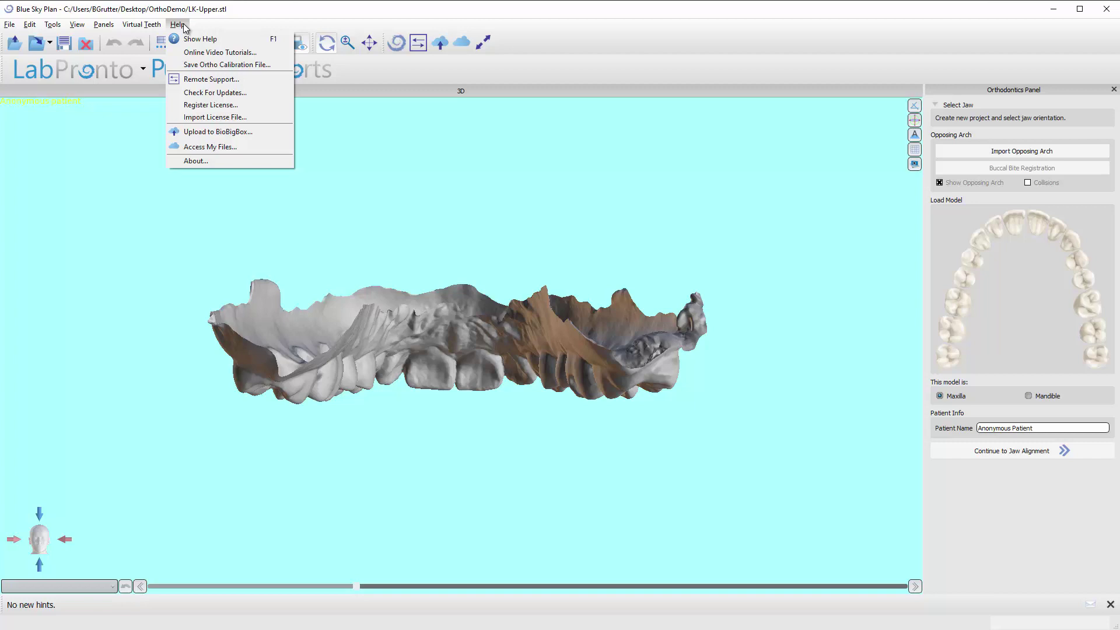
View the Help > About box showing version 4.7.15, then close it.
left_click(197, 162)
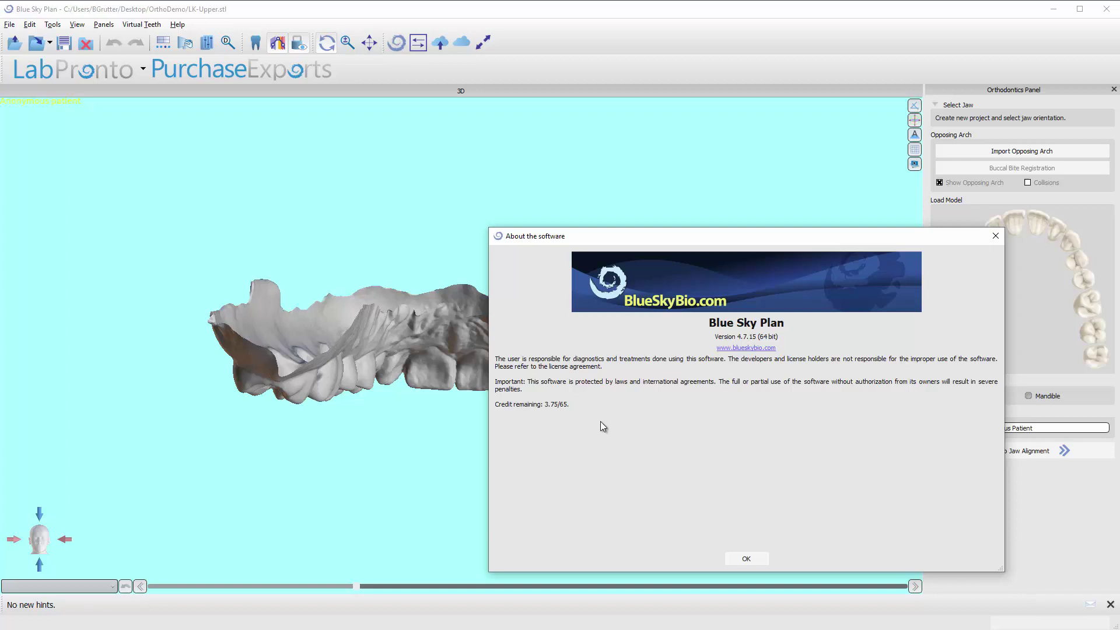
left_click(746, 559)
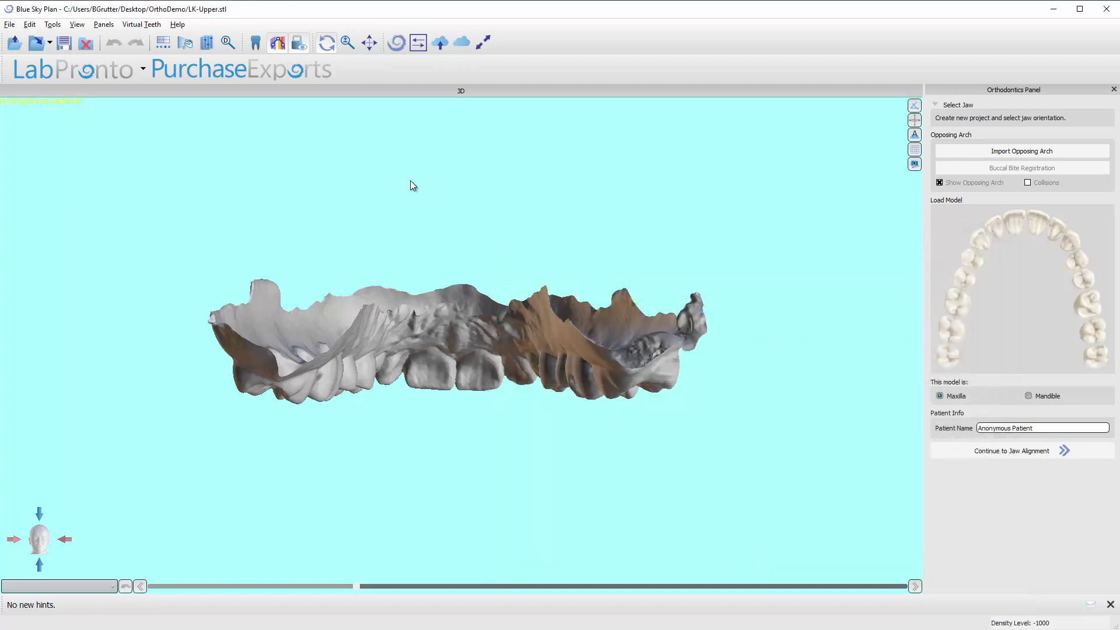
Look over the LabPronto services and File menus, then close the bottom hints bar.
left_click(144, 70)
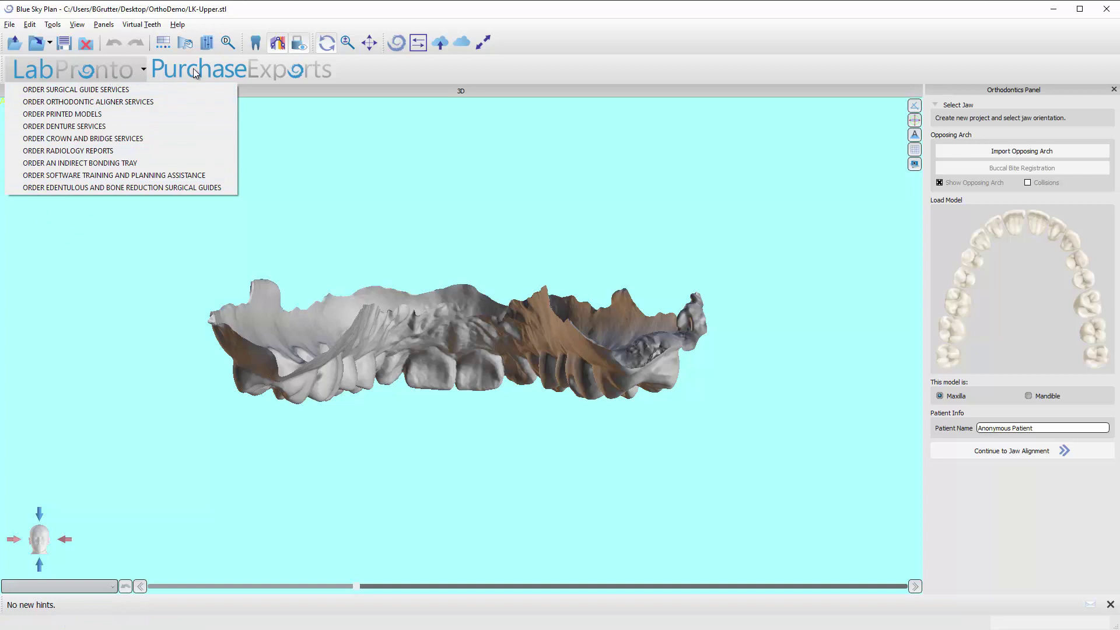
left_click(313, 162)
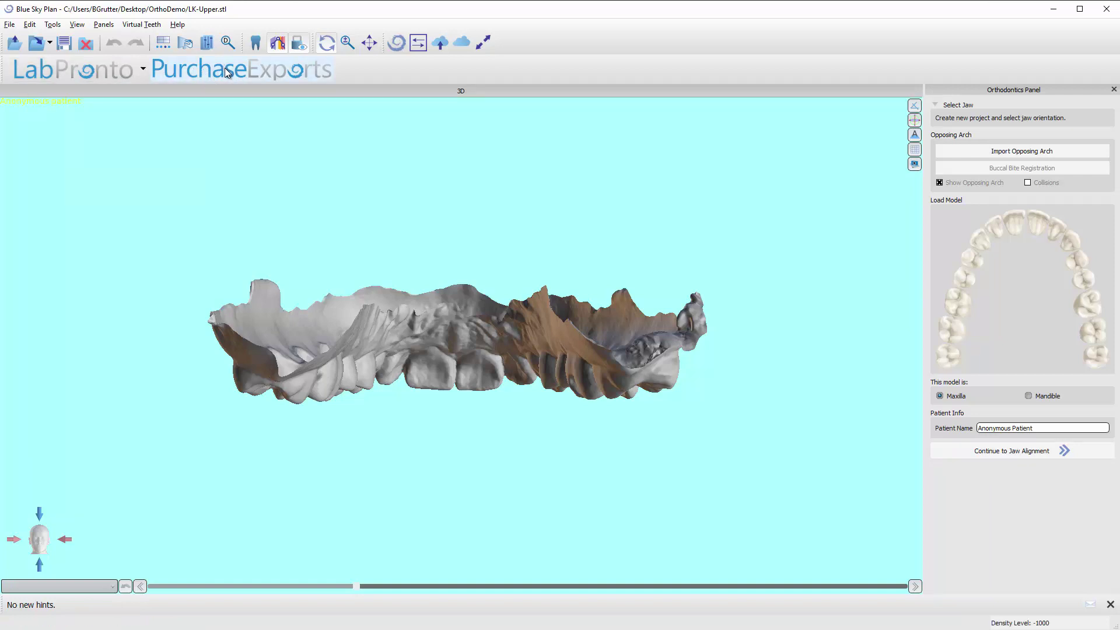
left_click(10, 24)
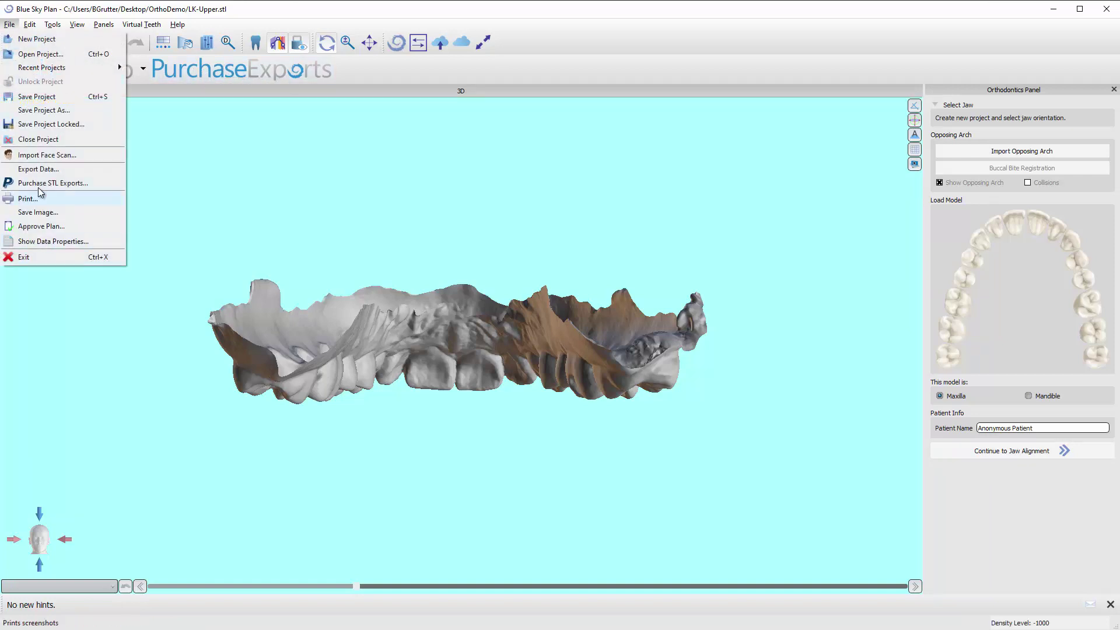
left_click(367, 202)
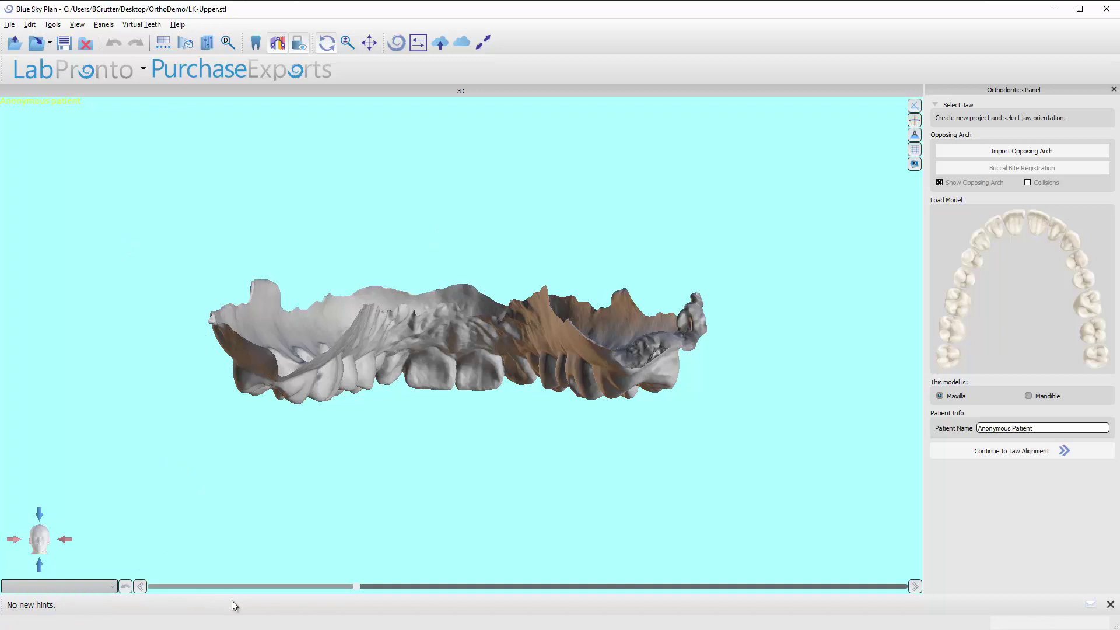
left_click(1107, 605)
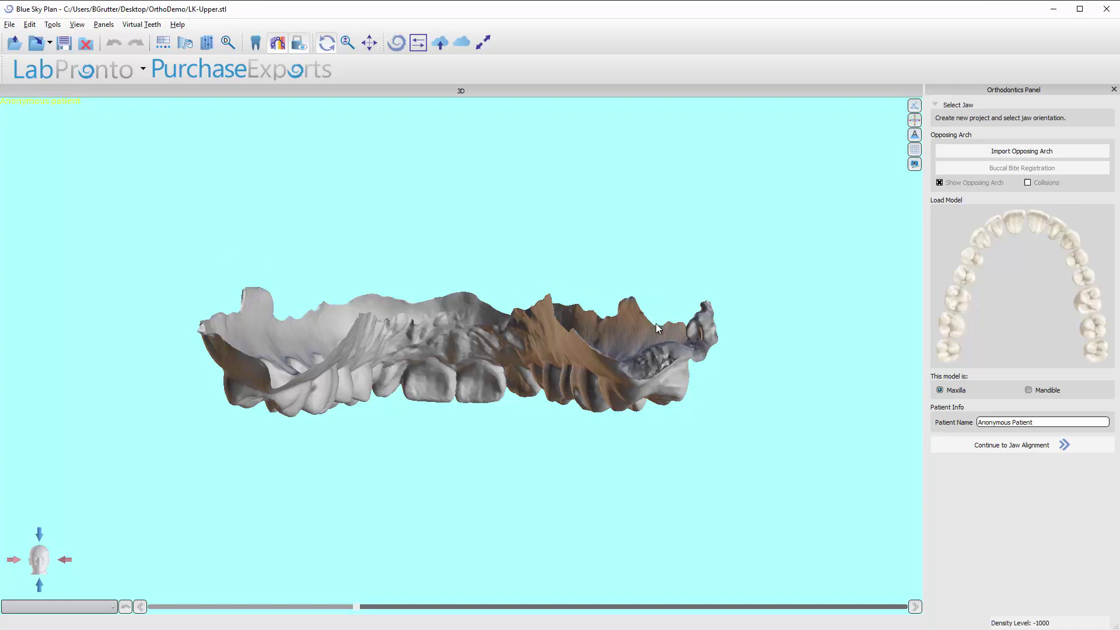
left_click_drag(657, 328, 401, 350)
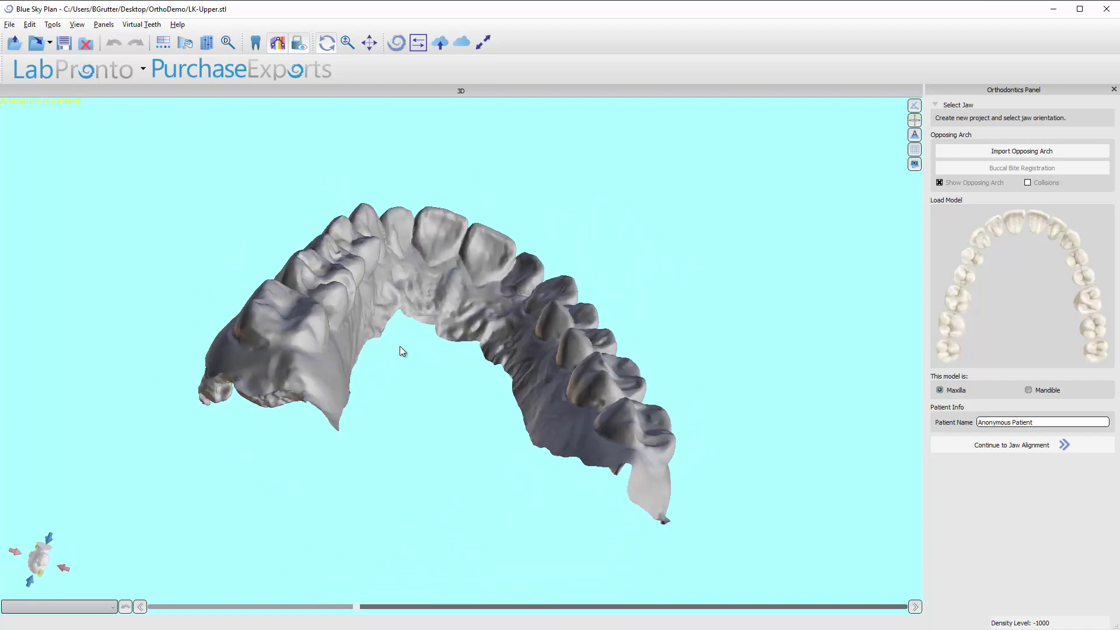
left_click_drag(516, 320, 396, 357)
scroll(428, 393, "down", 3)
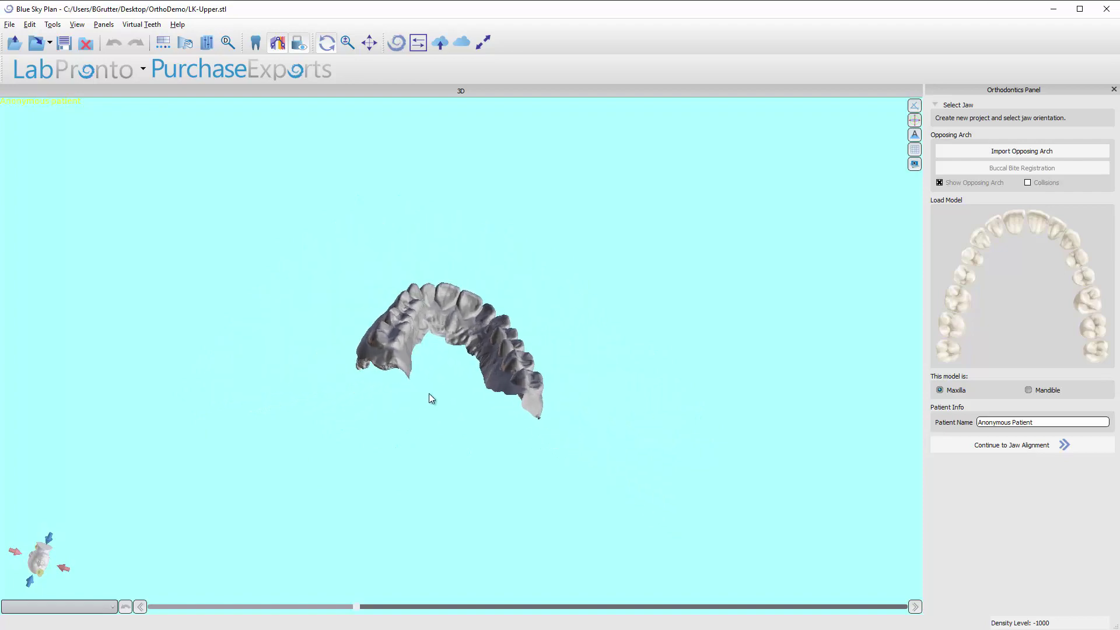
scroll(446, 254, "up", 6)
scroll(446, 253, "down", 5)
scroll(472, 387, "up", 5)
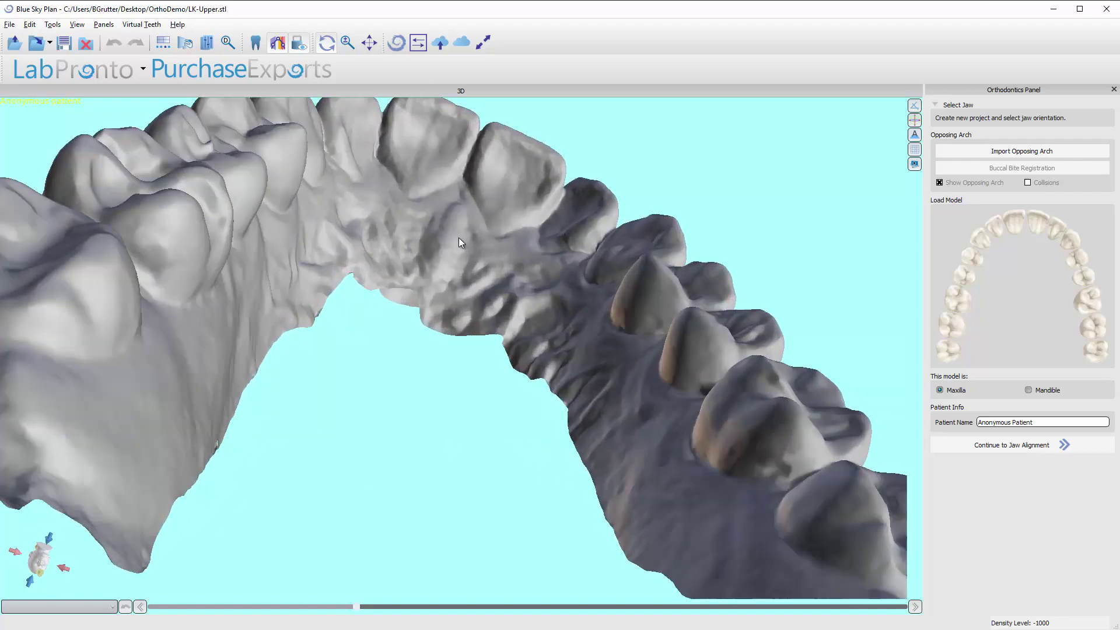
scroll(485, 375, "down", 5)
scroll(475, 278, "up", 5)
scroll(479, 331, "down", 3)
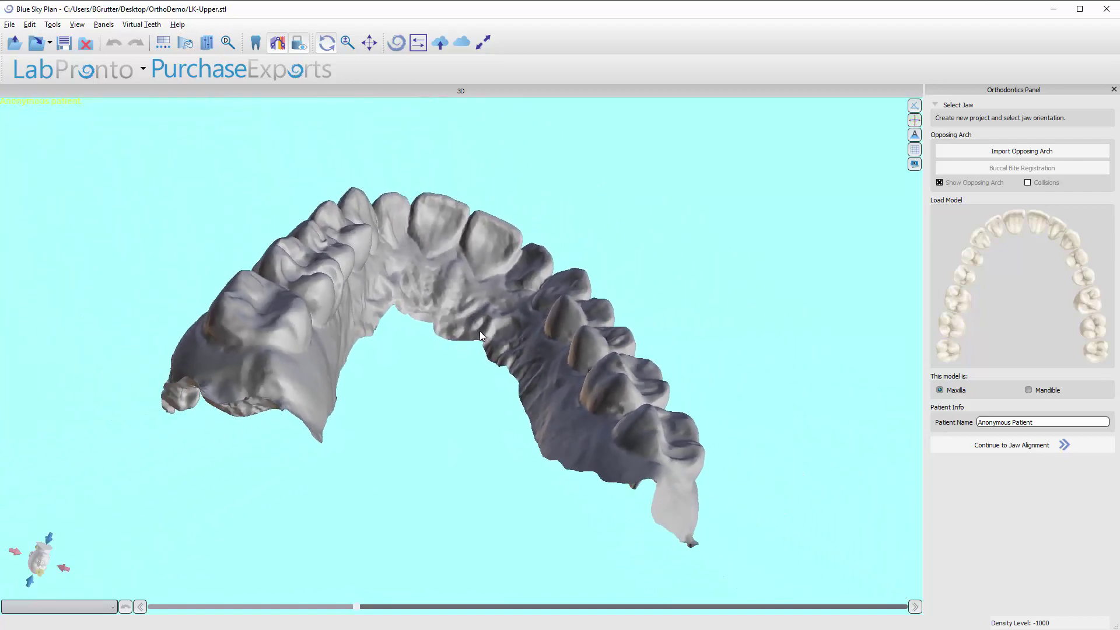
mouse_move(460, 309)
left_mouse_down()
mouse_move(514, 373)
mouse_move(596, 313)
mouse_move(370, 258)
mouse_move(242, 386)
mouse_move(582, 423)
mouse_move(516, 264)
mouse_move(155, 337)
mouse_move(265, 264)
mouse_move(524, 269)
mouse_move(474, 314)
mouse_move(549, 344)
mouse_move(604, 270)
mouse_move(474, 319)
mouse_move(292, 450)
mouse_move(469, 304)
mouse_move(465, 319)
left_mouse_up()
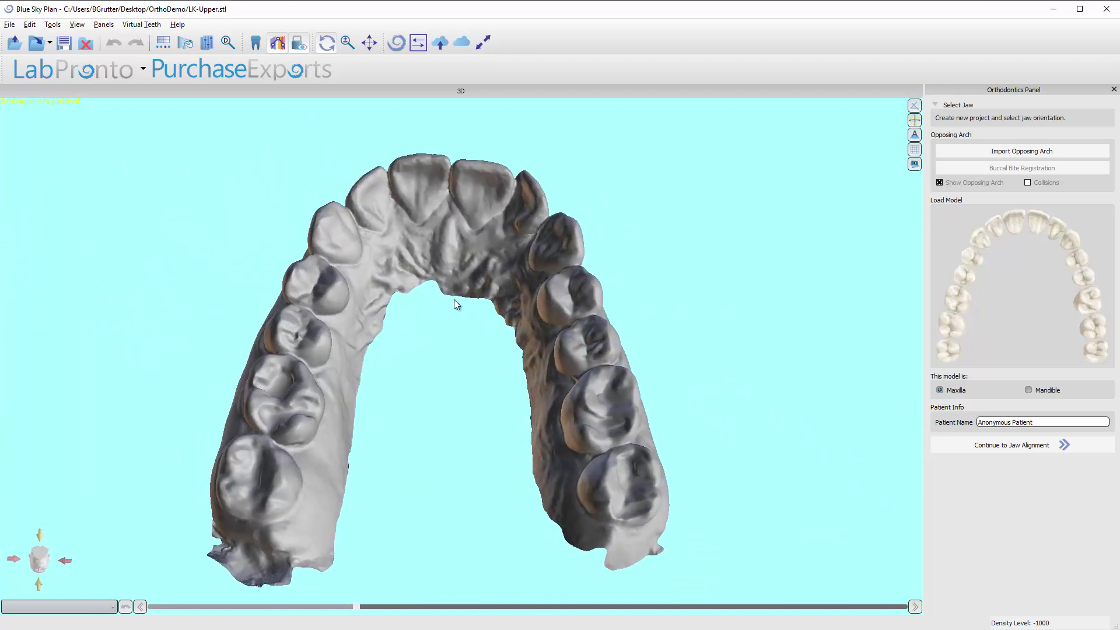
mouse_move(454, 299)
right_mouse_down()
mouse_move(465, 394)
mouse_move(459, 269)
mouse_move(474, 344)
mouse_move(465, 314)
right_mouse_up()
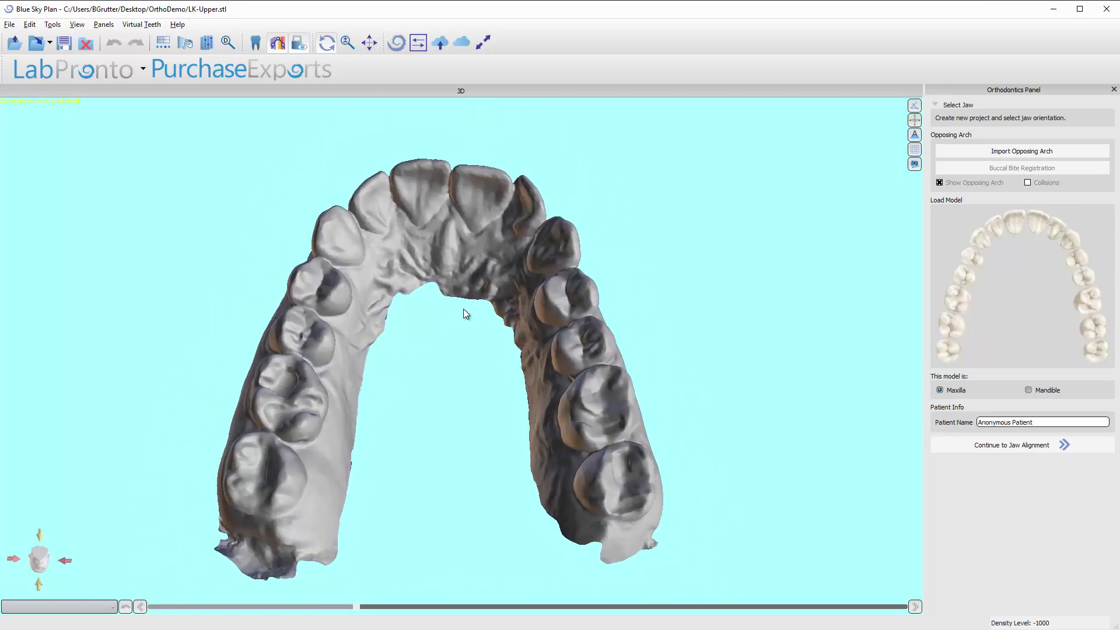
scroll(463, 309, "down", 3)
scroll(463, 309, "up", 5)
scroll(463, 309, "down", 3)
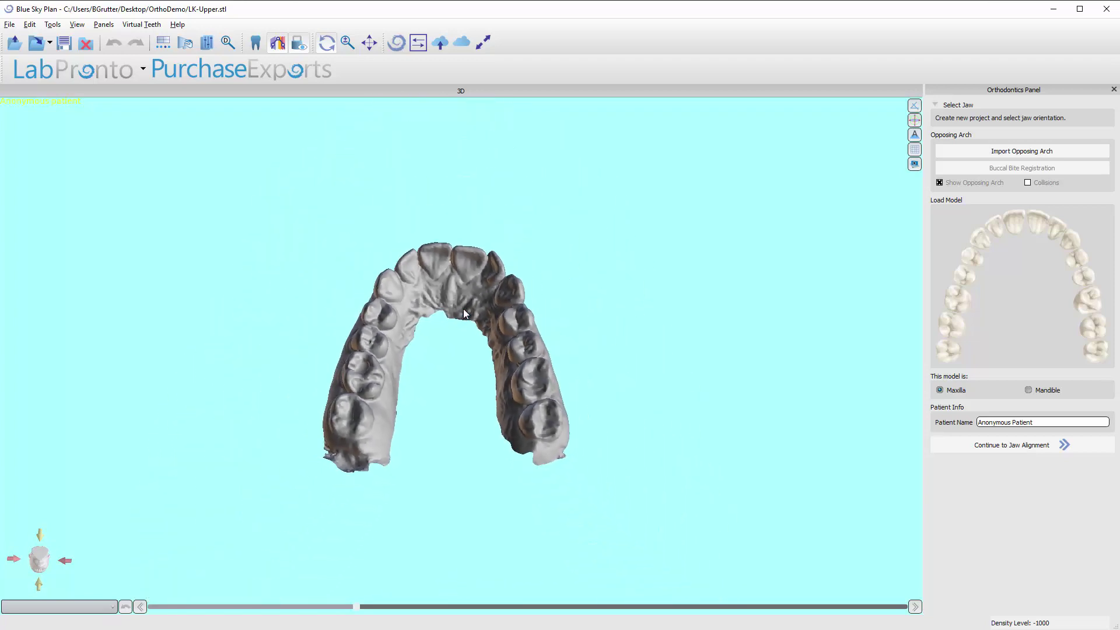
scroll(463, 309, "up", 4)
scroll(463, 309, "down", 1)
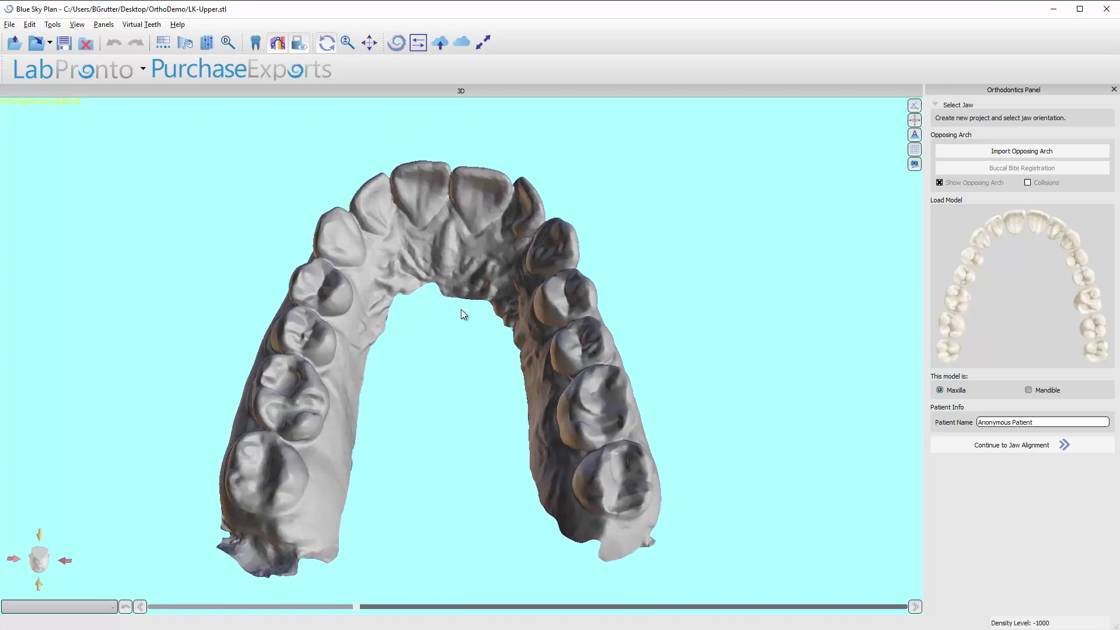
left_click_drag(459, 310, 430, 282)
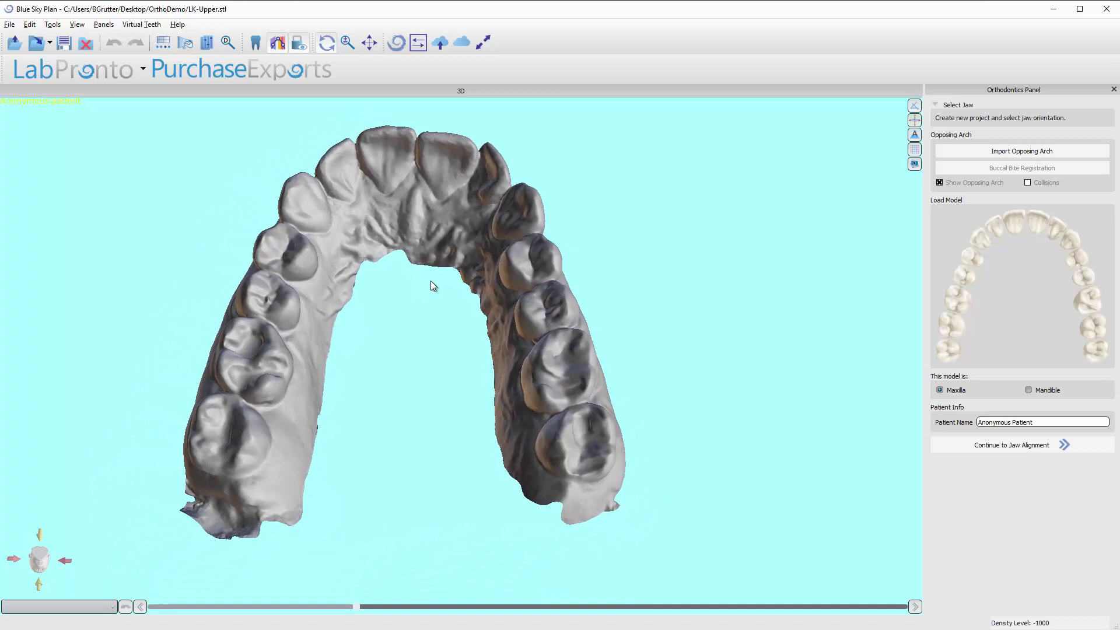
left_click_drag(414, 302, 410, 325)
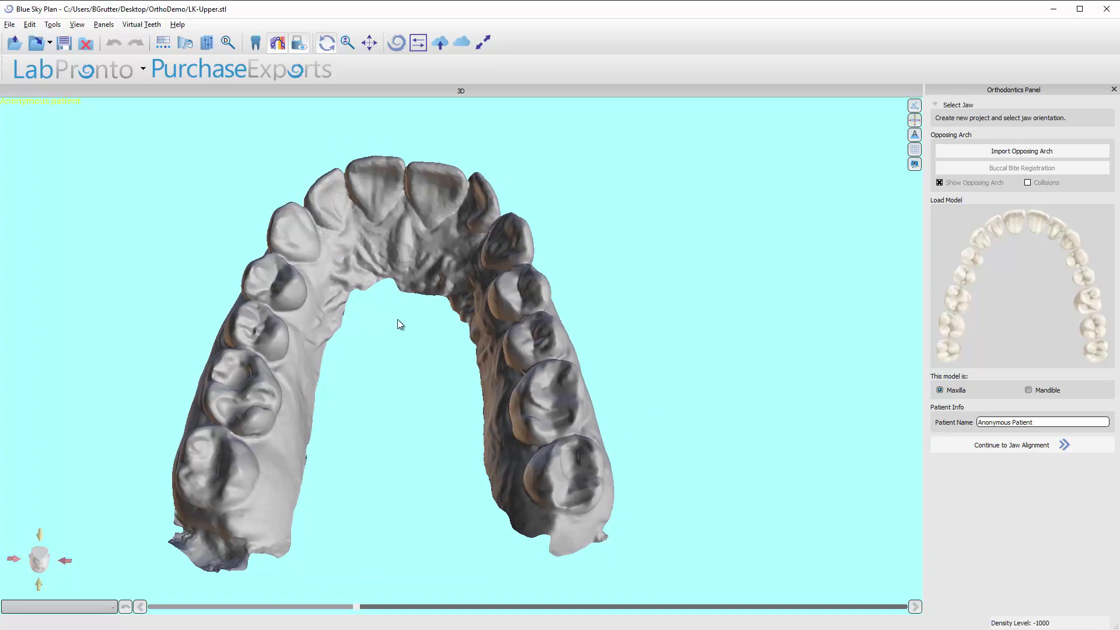
left_click_drag(383, 311, 149, 424)
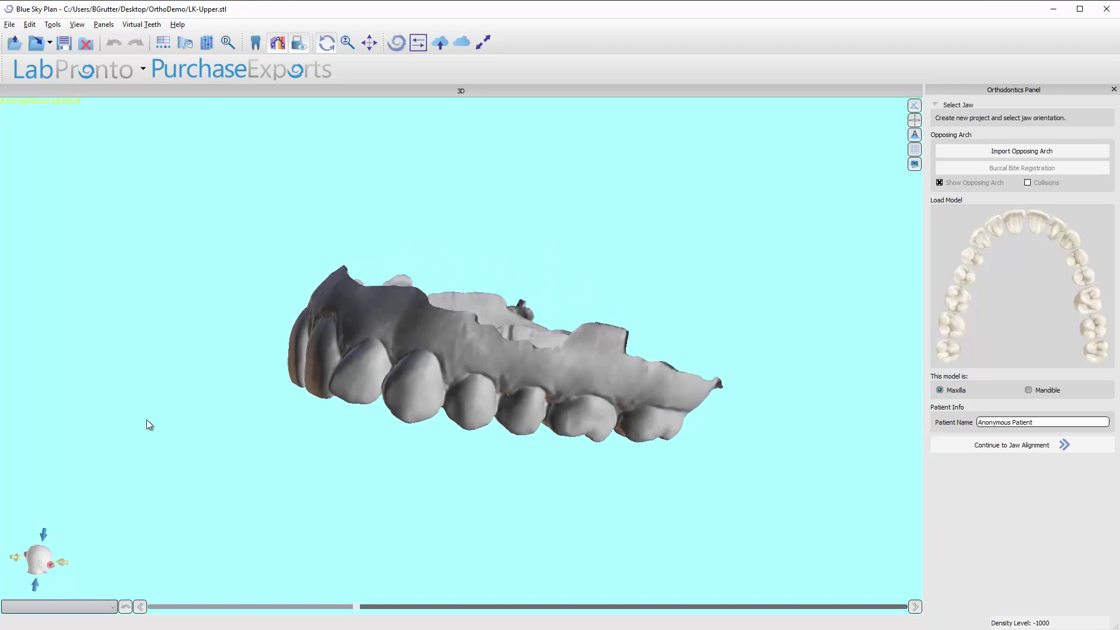
left_click(63, 563)
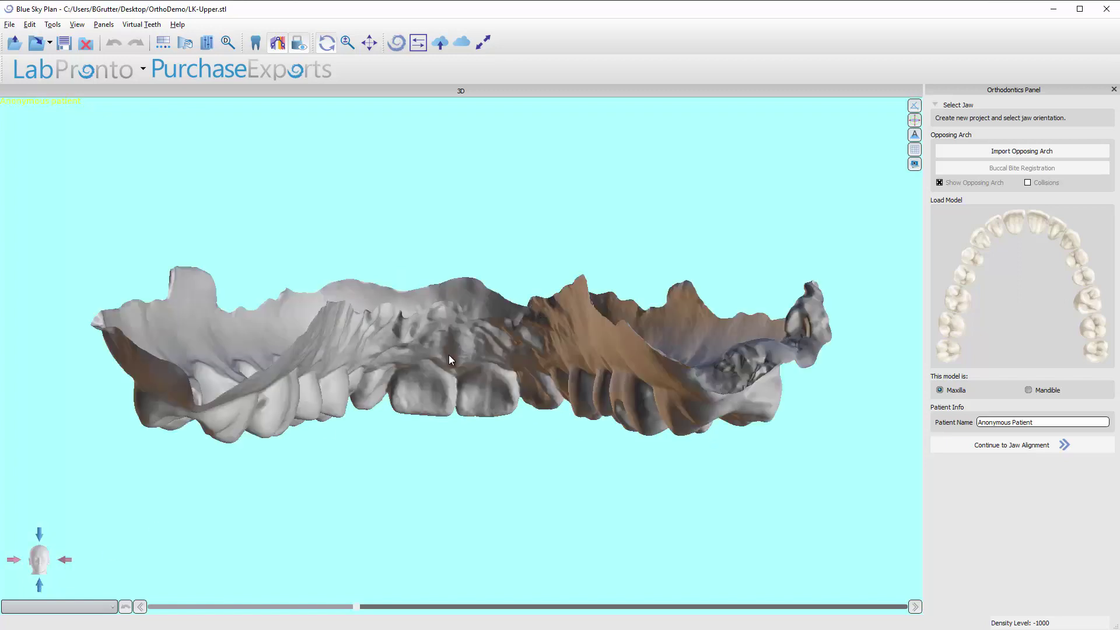
scroll(449, 360, "down", 3)
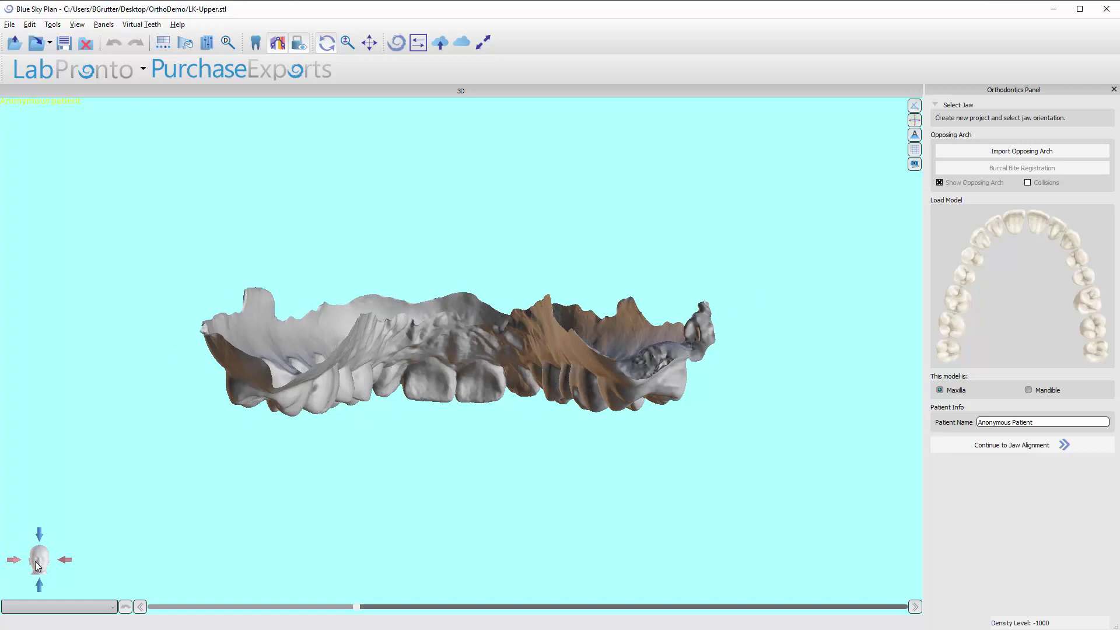
left_click(64, 564)
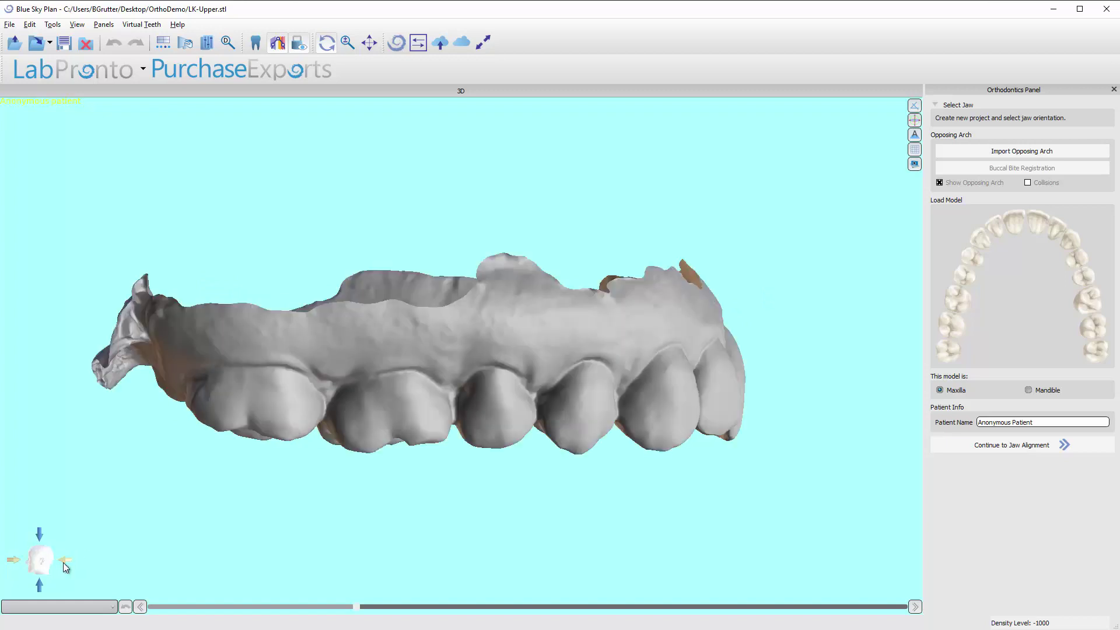
left_click(38, 585)
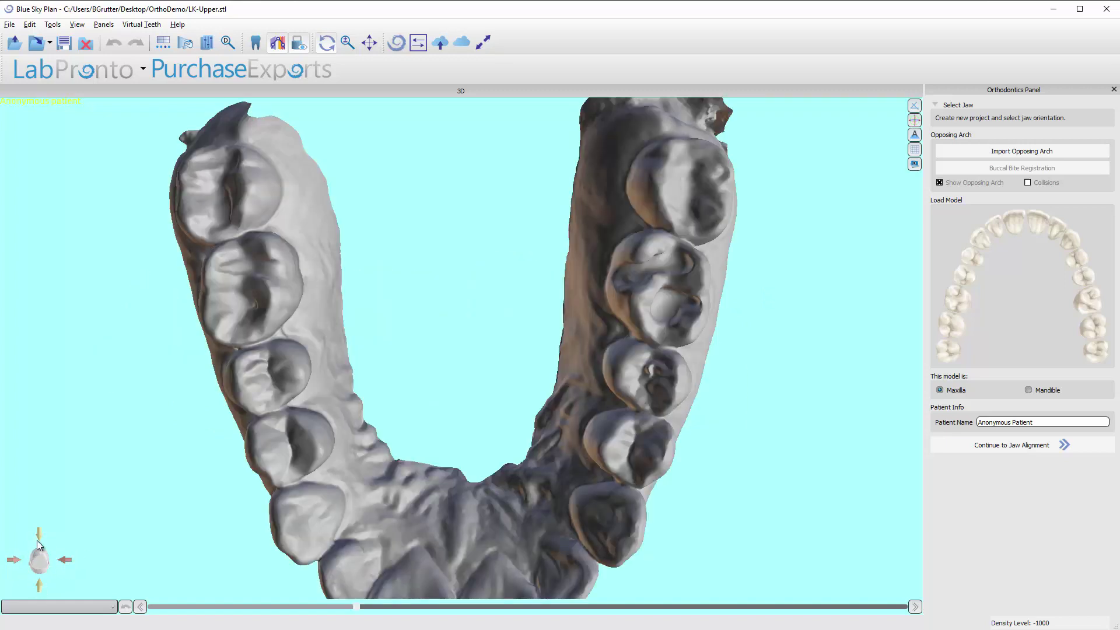
left_click(37, 540)
left_click_drag(87, 402, 717, 297)
left_click(15, 568)
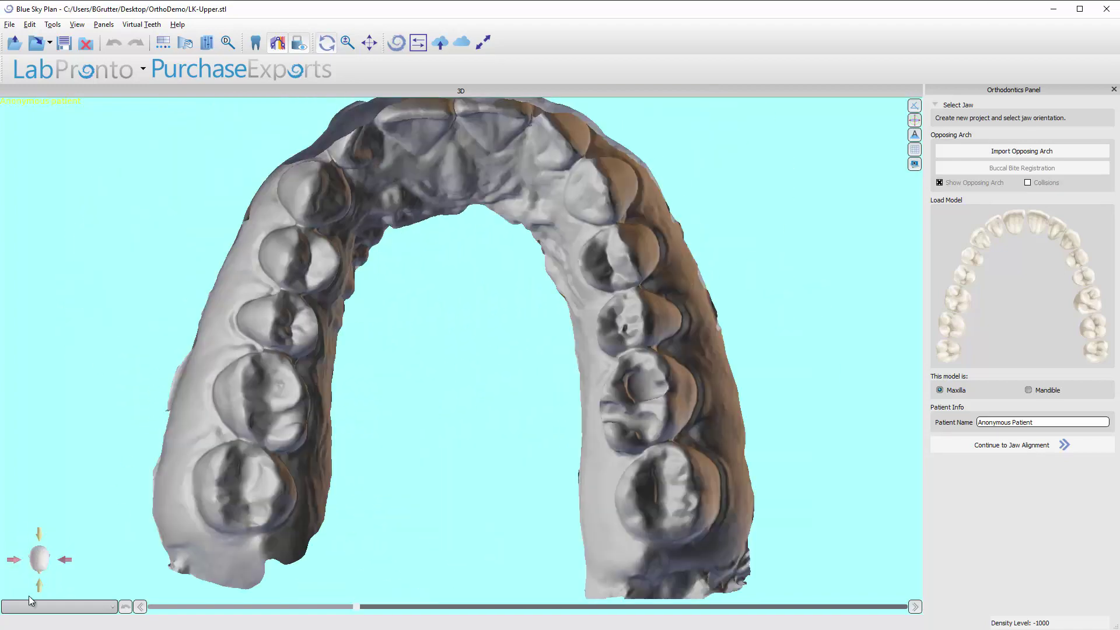
left_click(40, 583)
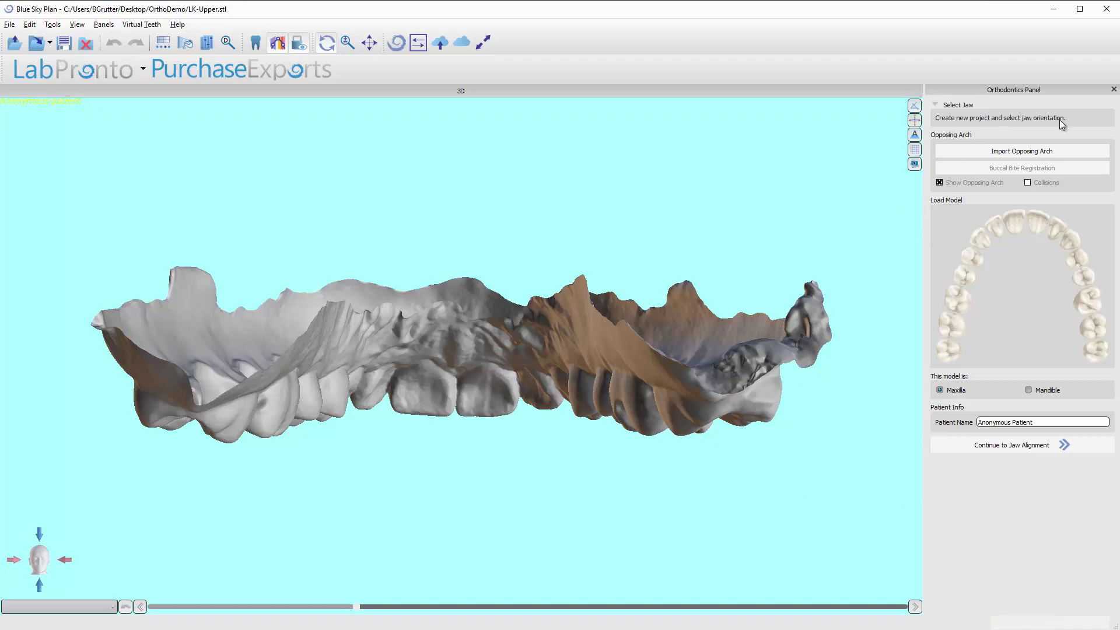
Import LK-Lower.stl as the opposing arch and rotate toward a frontal view of both jaws.
left_click(982, 153)
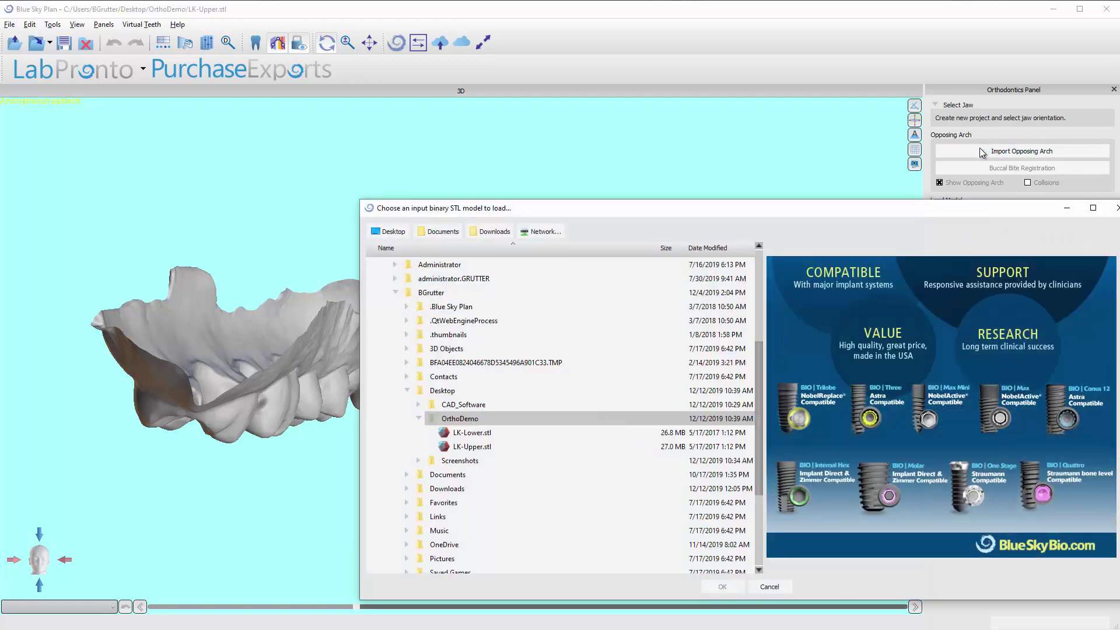
left_click(465, 435)
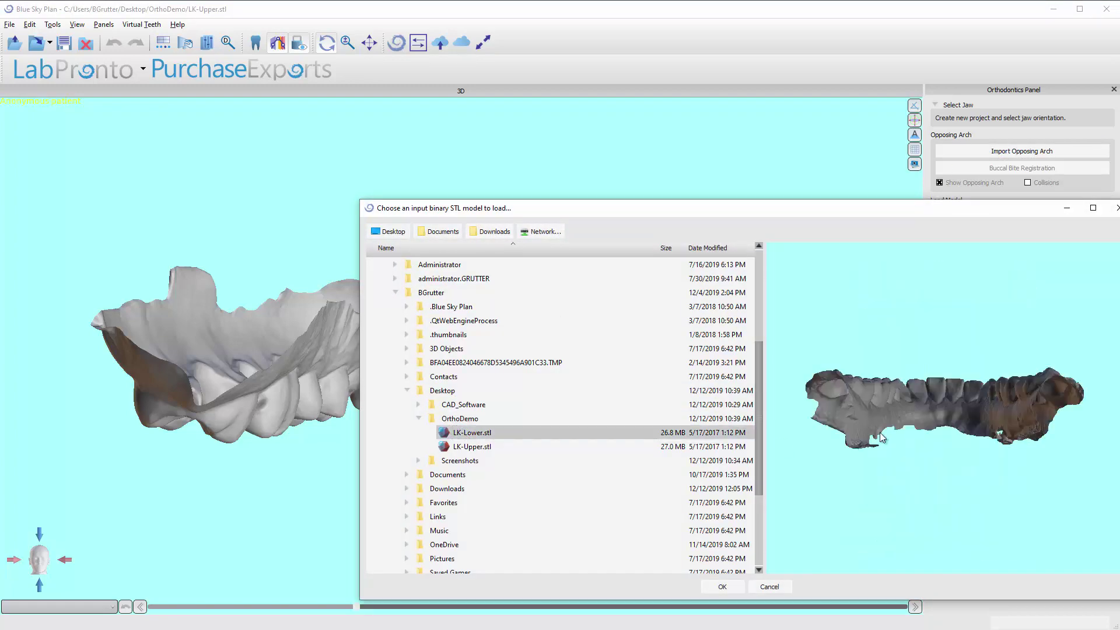
left_click(721, 587)
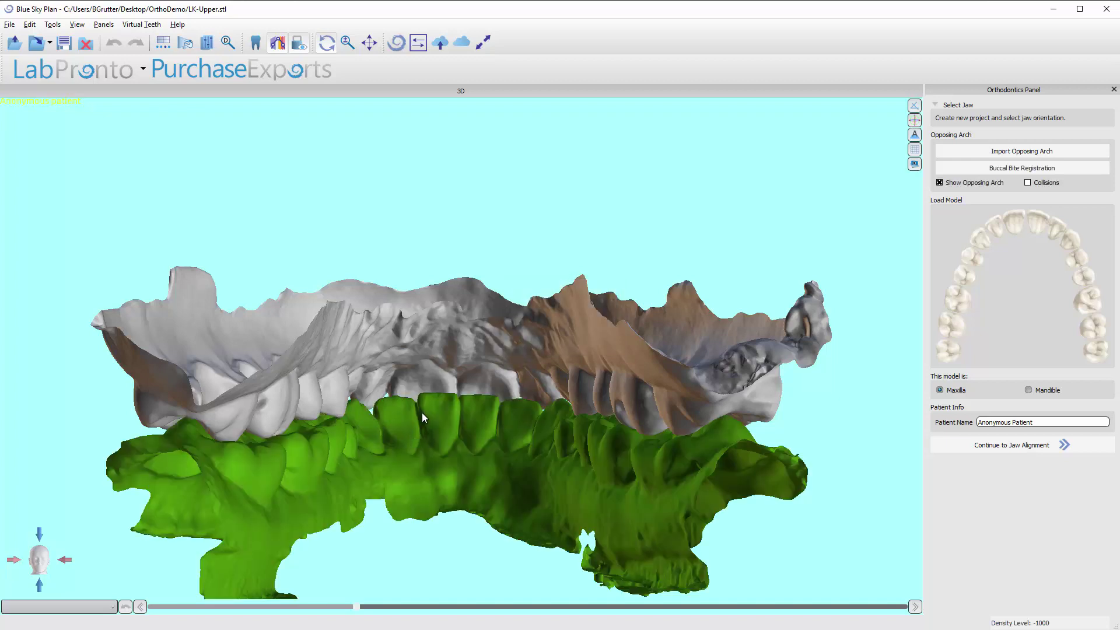
left_click_drag(421, 412, 548, 418)
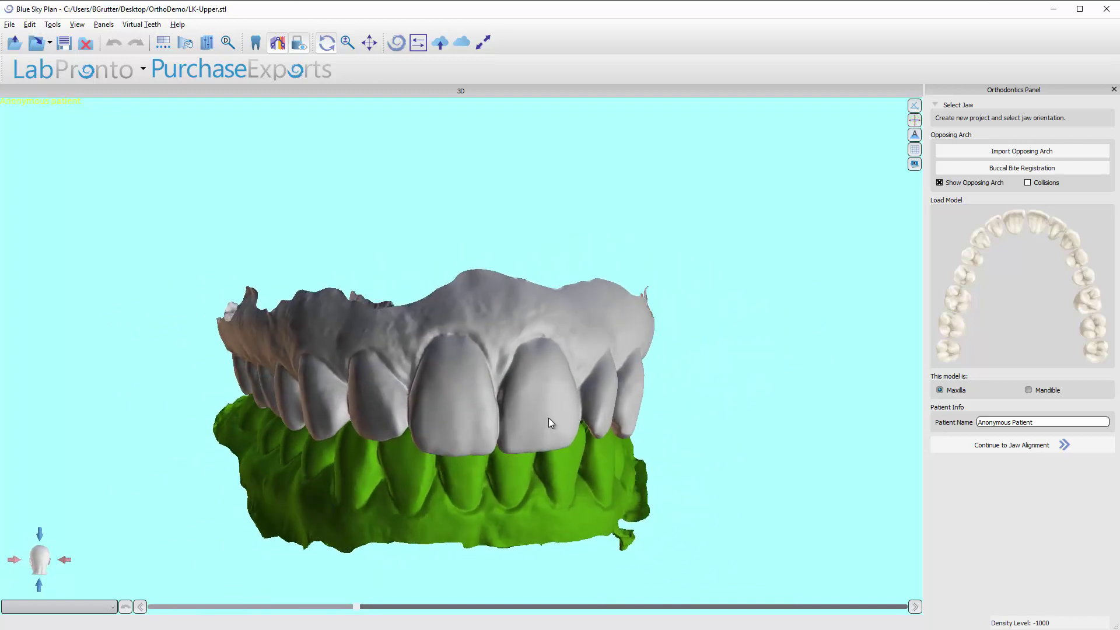
mouse_move(408, 444)
left_mouse_down()
mouse_move(372, 392)
mouse_move(518, 393)
mouse_move(502, 301)
mouse_move(480, 359)
mouse_move(482, 201)
mouse_move(477, 493)
mouse_move(412, 445)
mouse_move(405, 460)
left_mouse_up()
left_click_drag(467, 432, 490, 386)
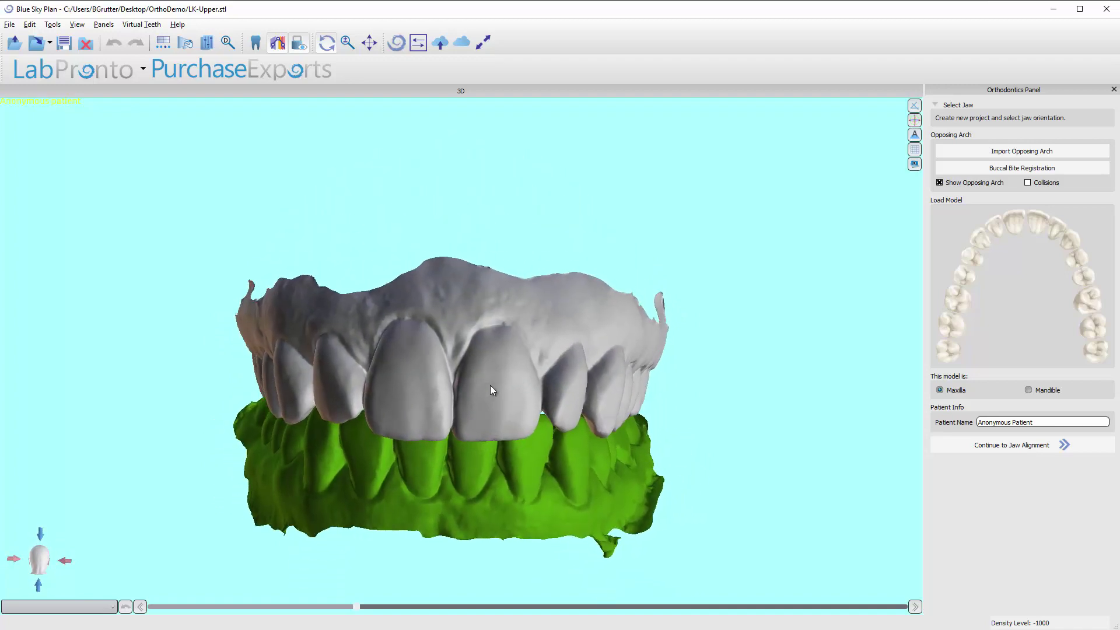
Replace 'Anonymous Patient' with 'Test Patient' in the Patient Name field.
triple_click(988, 422)
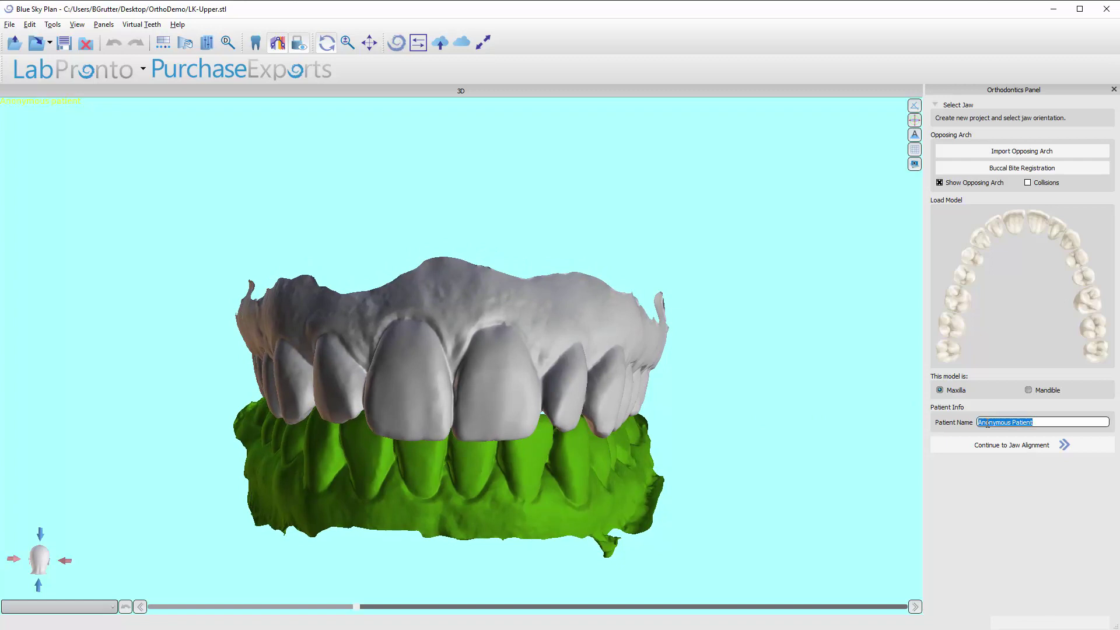
type("Test Patien")
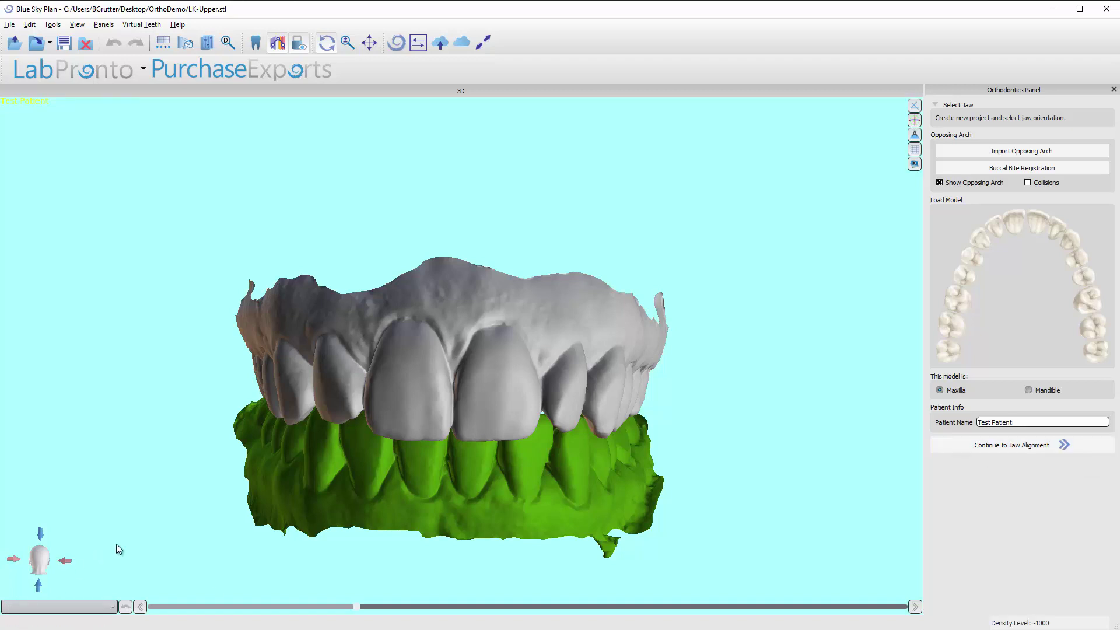
left_click_drag(117, 544, 15, 560)
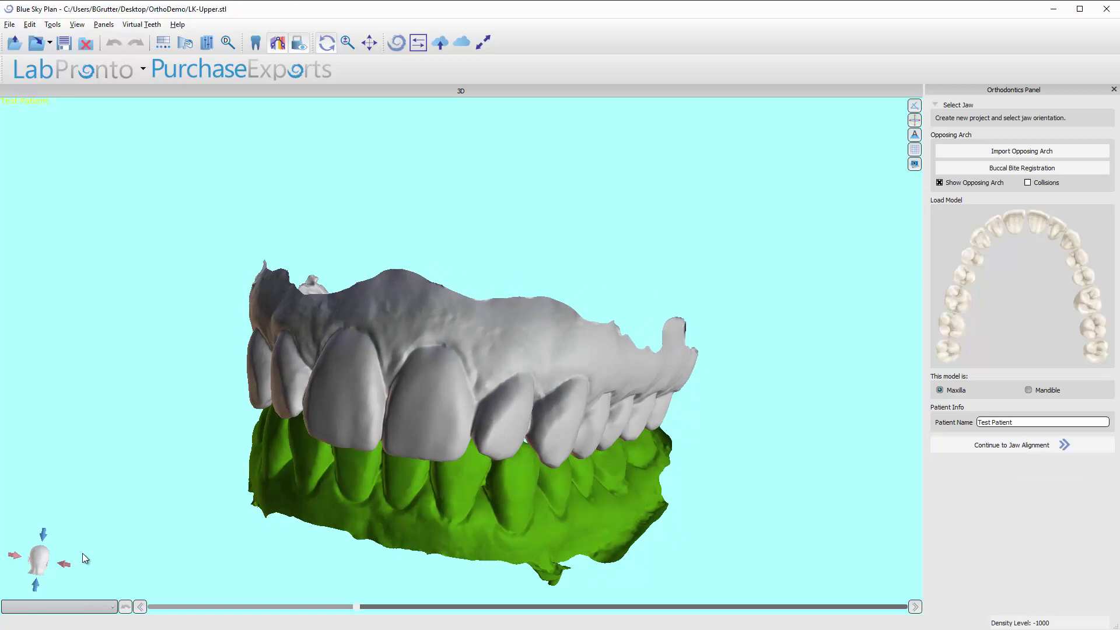
left_click_drag(900, 353, 875, 306)
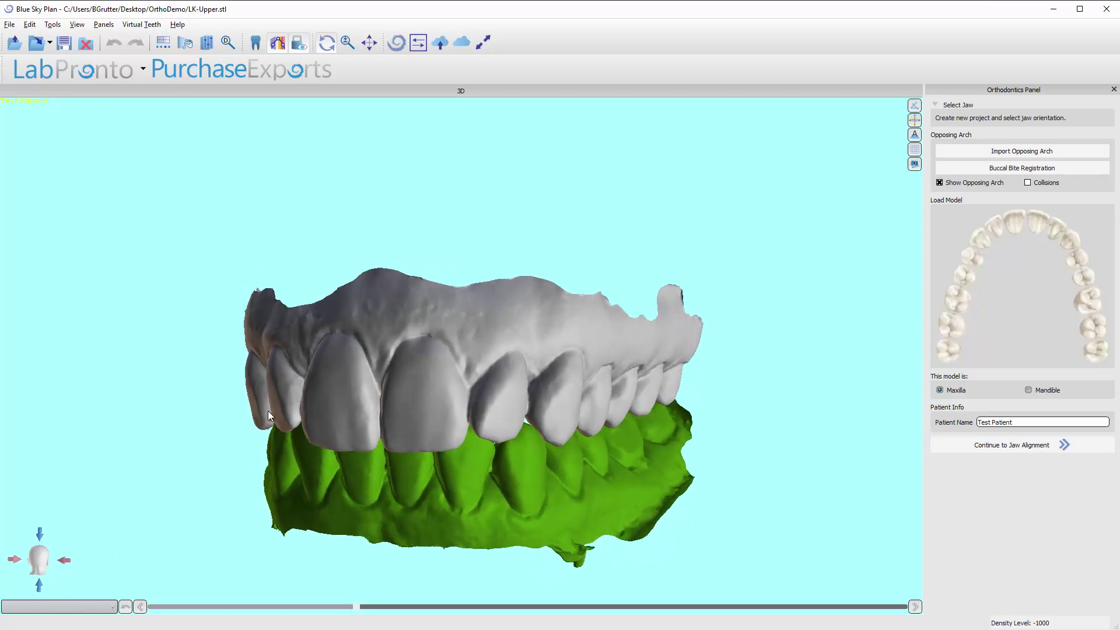
left_click_drag(268, 410, 366, 386)
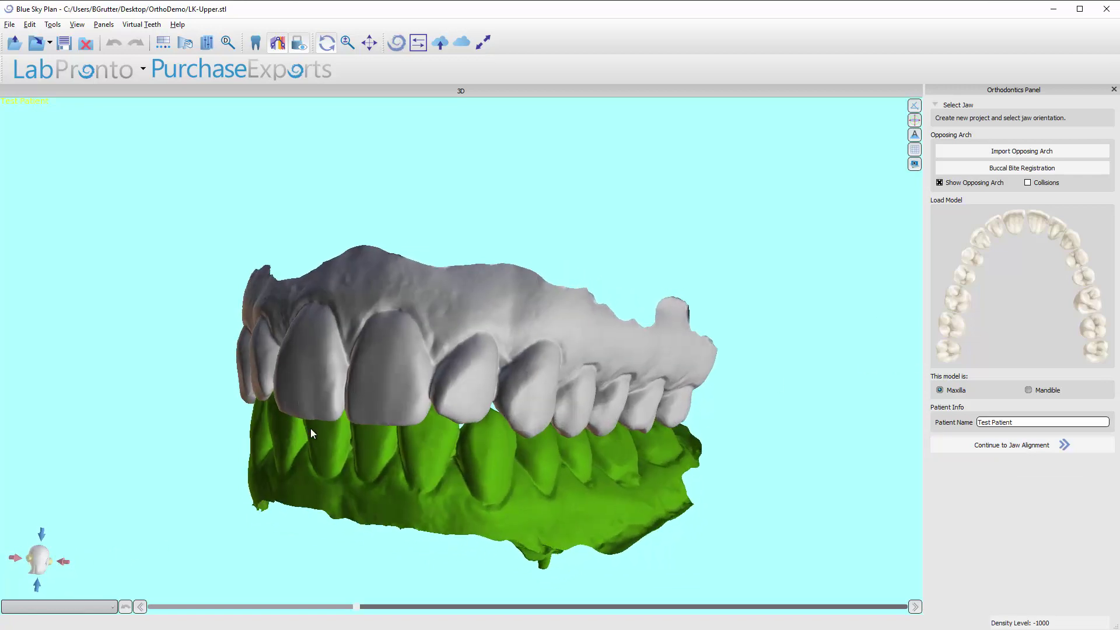
left_click_drag(312, 415, 241, 361)
left_click_drag(509, 384, 489, 374)
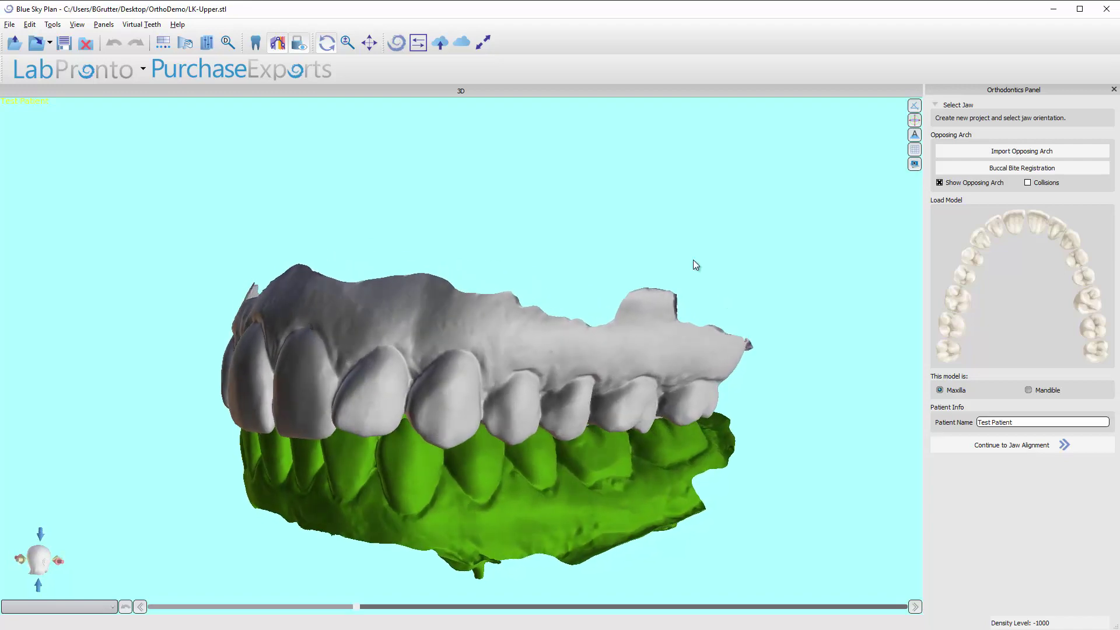
left_click_drag(320, 429, 439, 416)
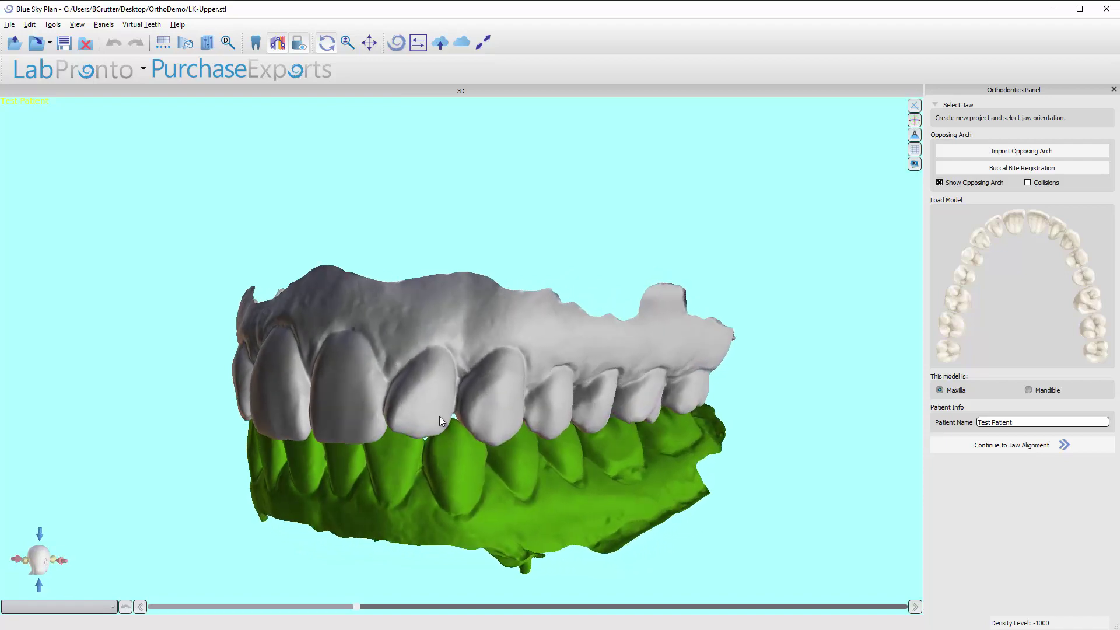
left_click_drag(744, 382, 298, 408)
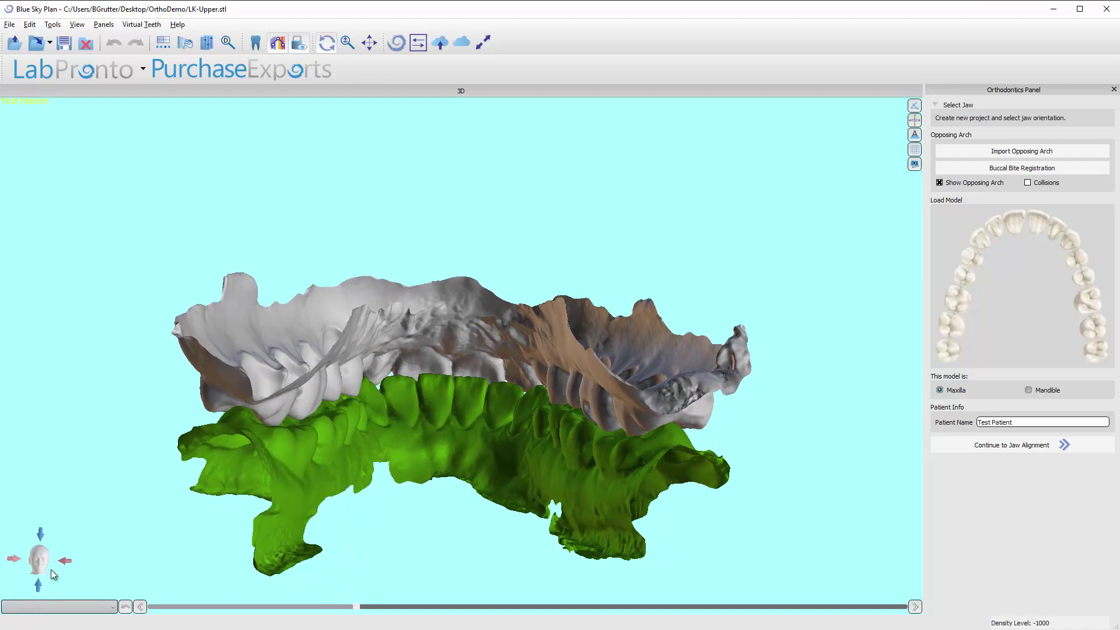
left_click_drag(429, 376, 585, 246)
left_click_drag(72, 470, 525, 418)
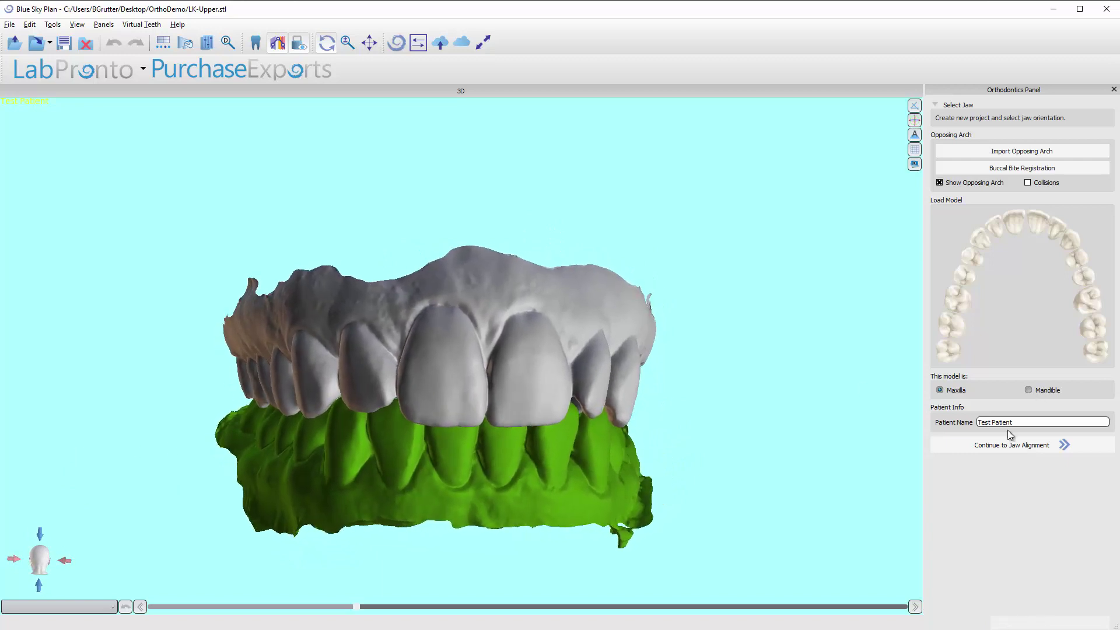